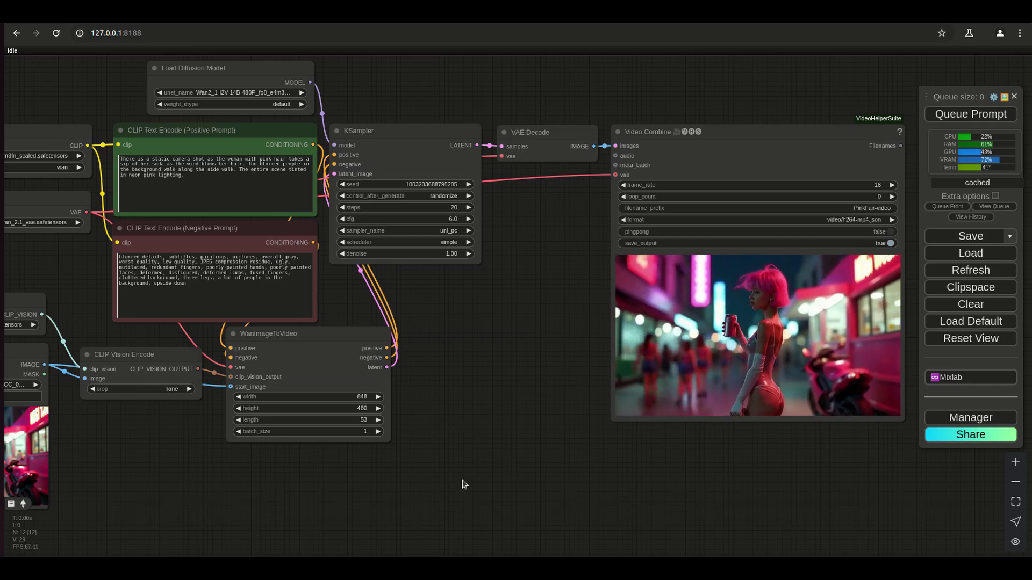
Step: Play several Hailuo versions of the pink-haired woman sipping soda from the right-hand strip
scroll(500, 500, "left", 5)
scroll(499, 489, "up", 8)
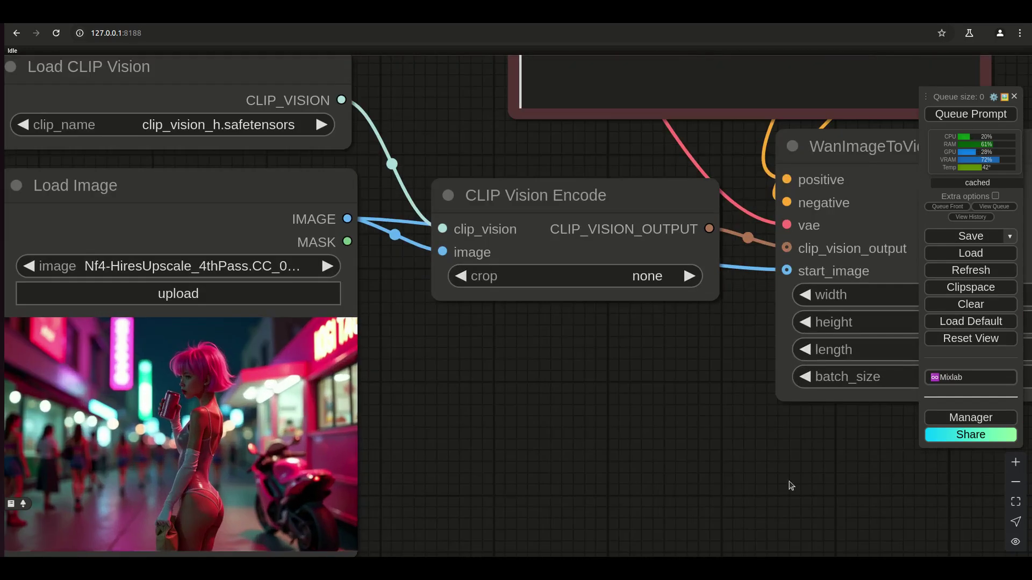
scroll(798, 482, "right", 10)
scroll(604, 488, "down", 3)
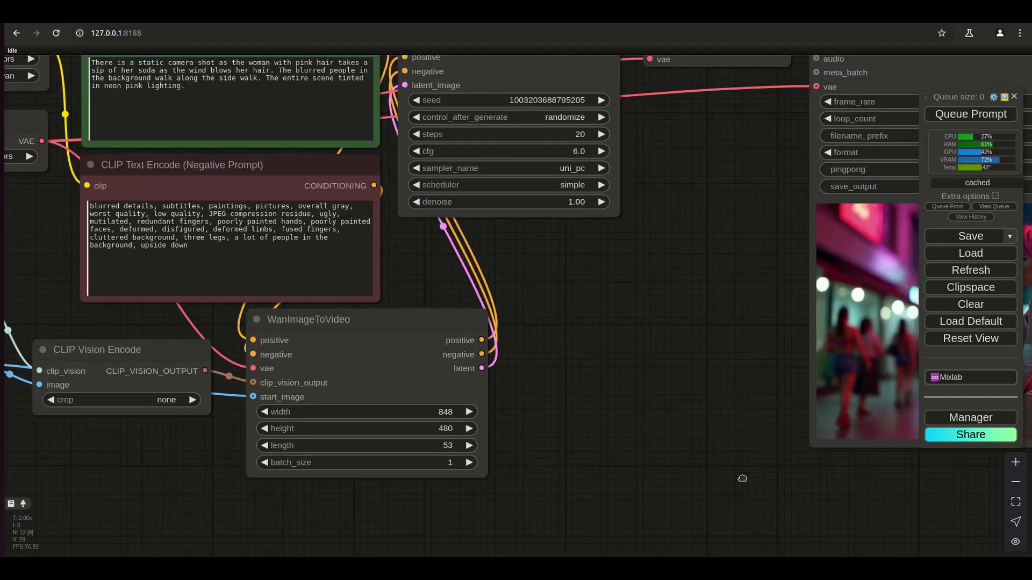
scroll(685, 490, "right", 10)
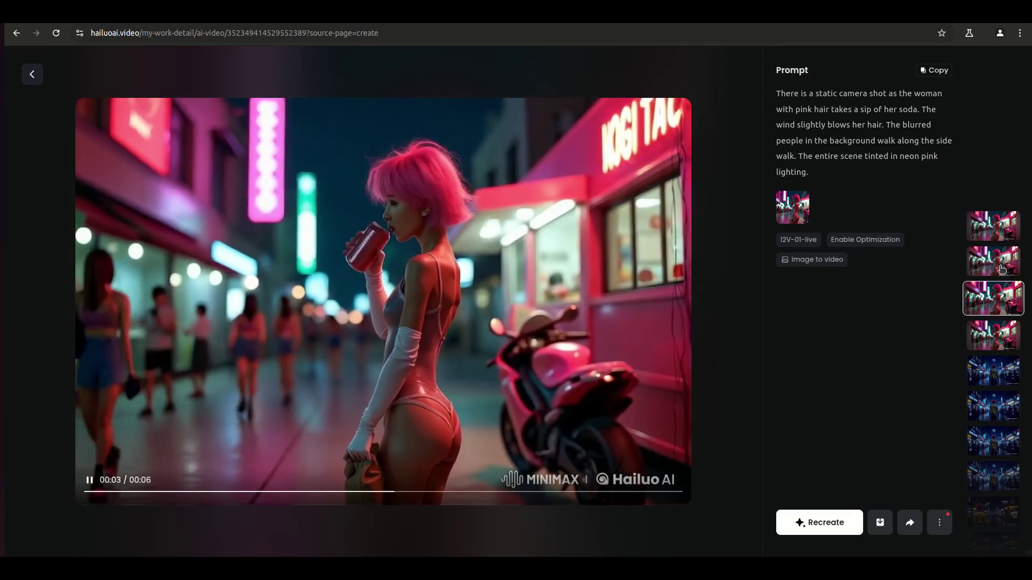
left_click(997, 233)
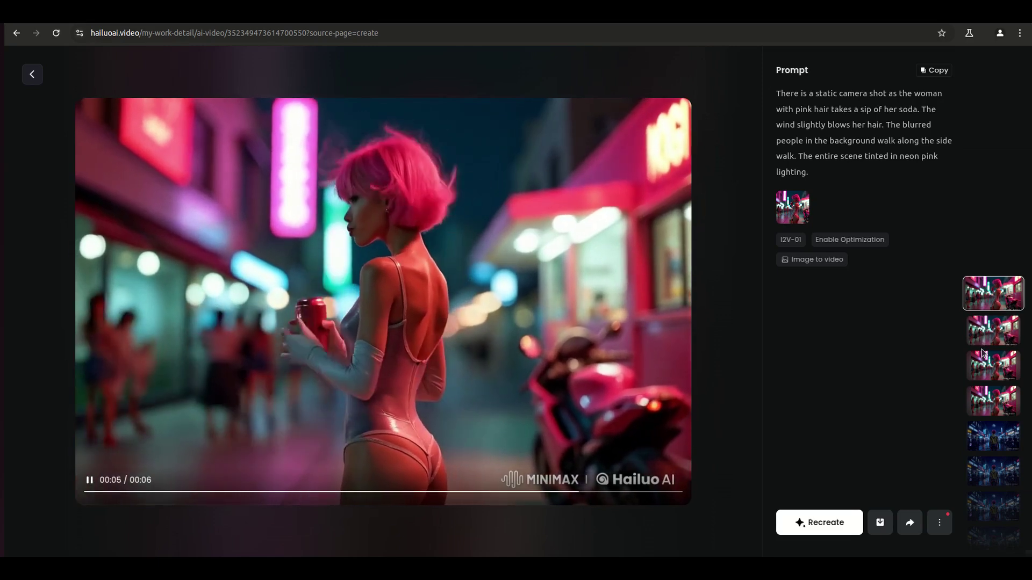
left_click(986, 341)
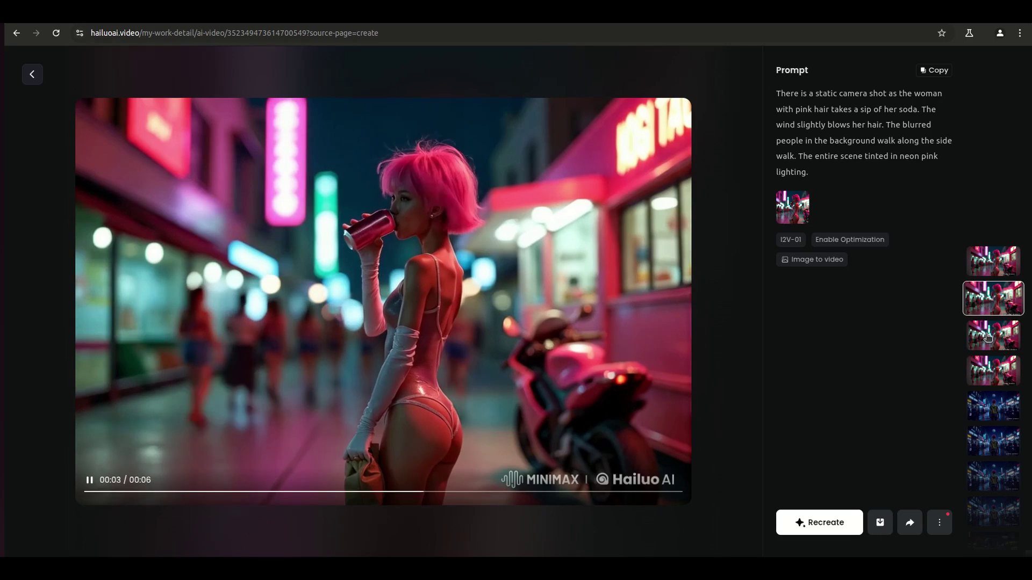
left_click(987, 338)
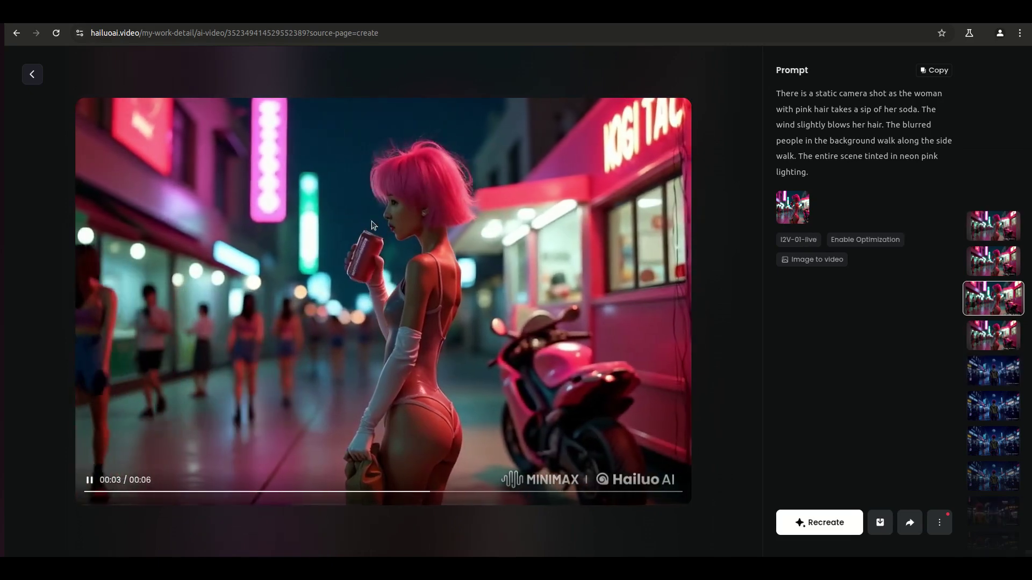
left_click(1000, 337)
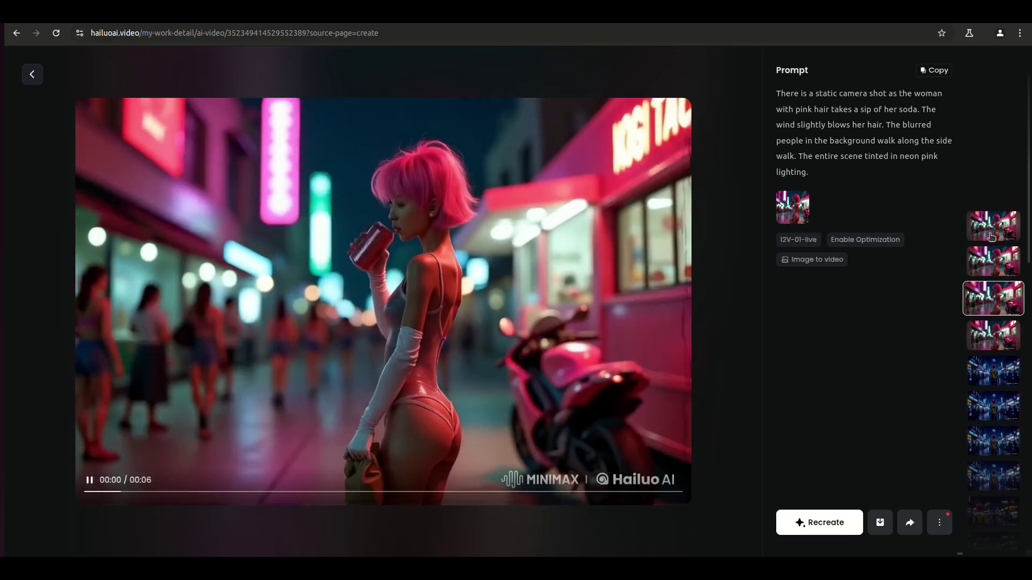
left_click(992, 261)
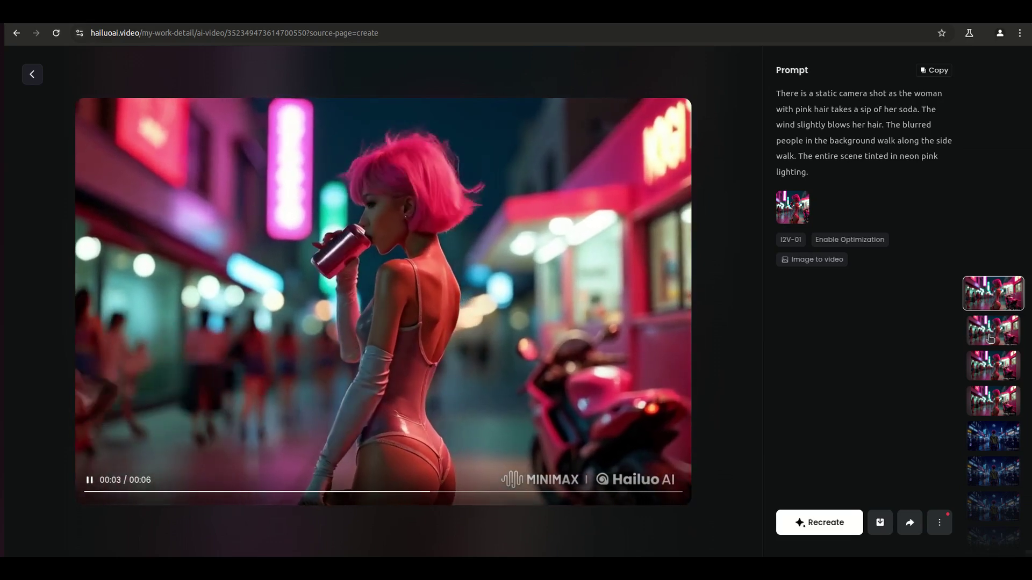
left_click(990, 338)
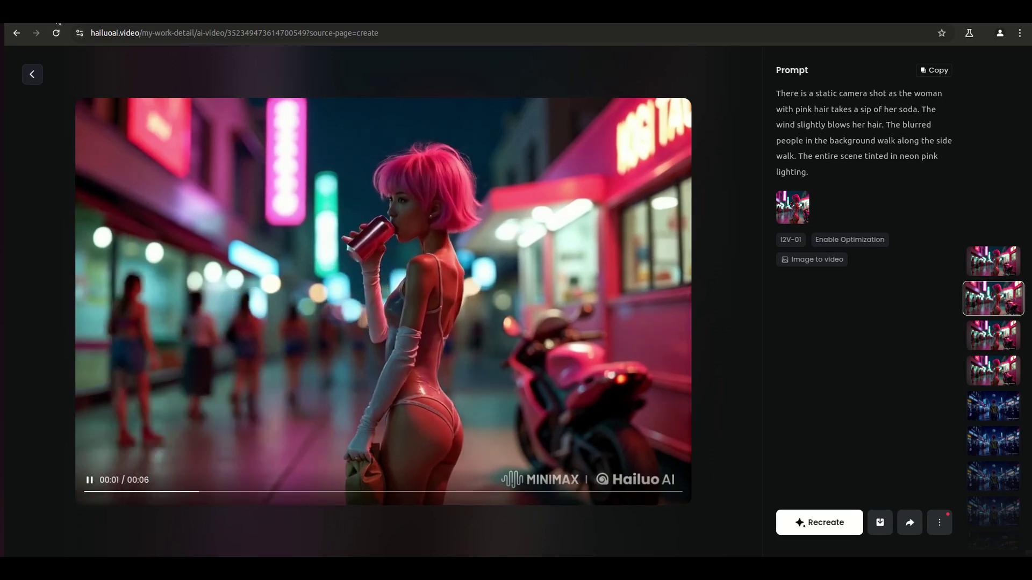
Step: Return to the ComfyUI workflow and centre the Video Combine preview on the canvas
left_click(66, 23)
left_click_drag(246, 261, 681, 431)
left_click_drag(252, 237, 162, 210)
left_click_drag(660, 428, 313, 296)
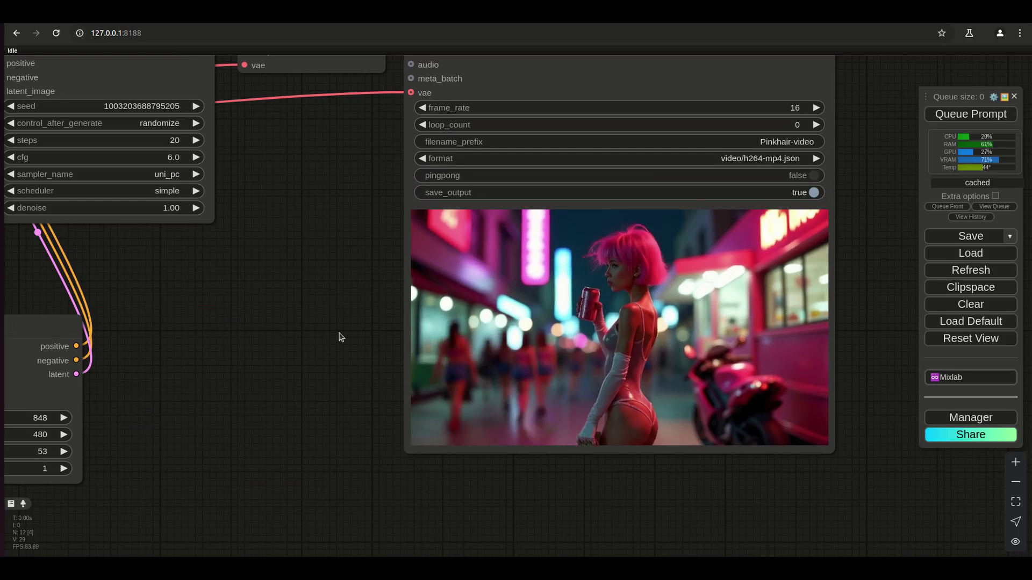
Step: Zoom the canvas, briefly bring up the output folder in the file manager, then dismiss it
scroll(546, 320, "up", 3)
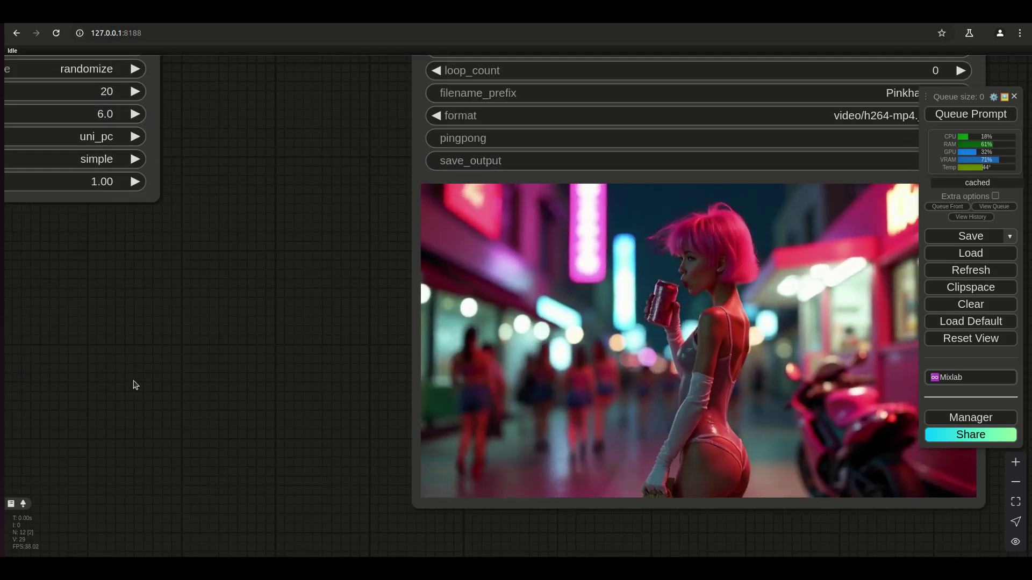
key("alt+Tab")
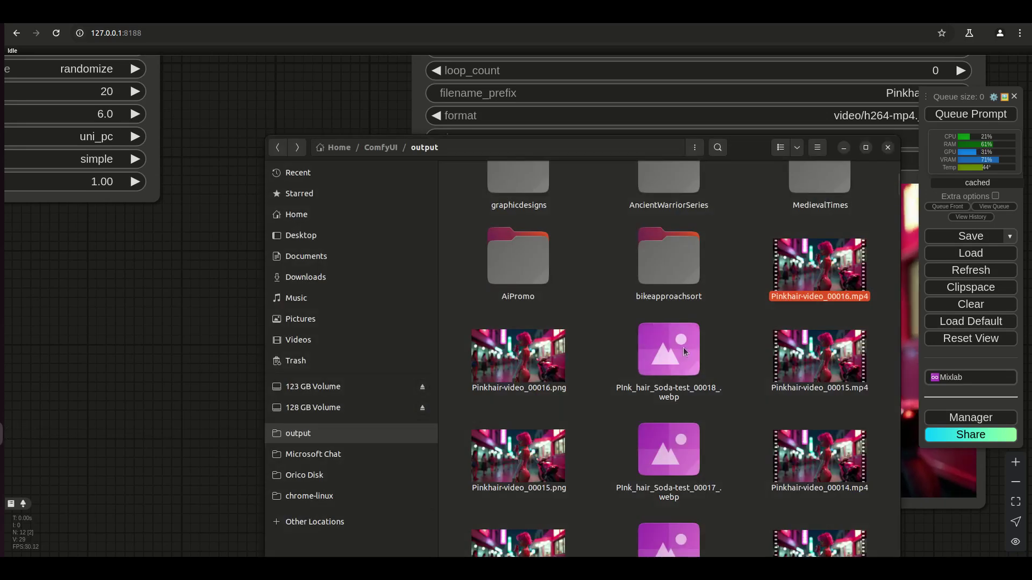
left_click(226, 239)
Step: Pan the canvas across the VAE Decode, Video Combine and KSampler nodes
left_click_drag(302, 205, 304, 403)
scroll(341, 424, "down", 1)
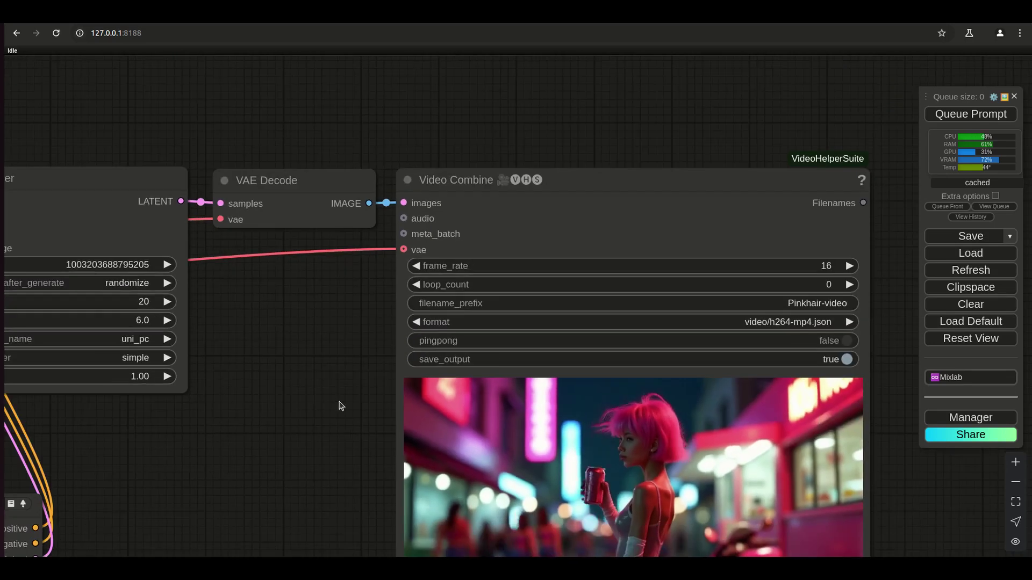
scroll(322, 363, "down", 2)
left_click_drag(322, 364, 430, 328)
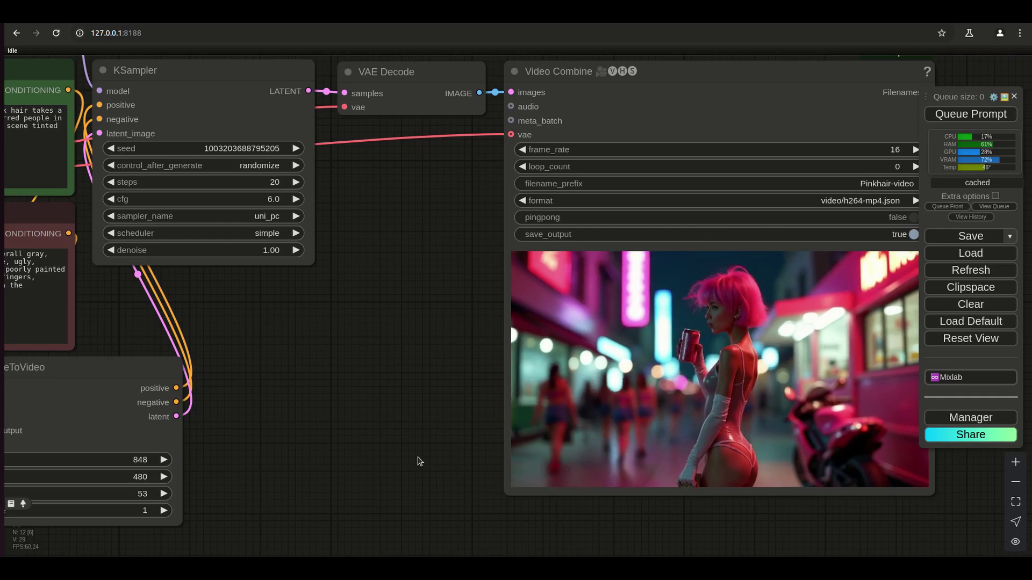
scroll(410, 454, "right", 3)
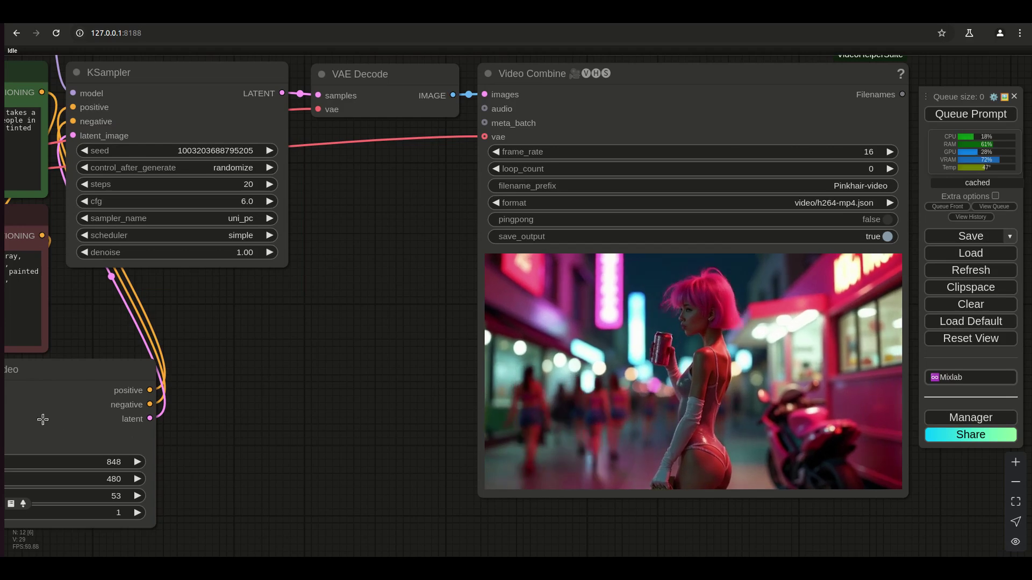
Step: Open Pinkhair-video_00016.mp4 from the output folder with VLC media player
left_click(4, 434)
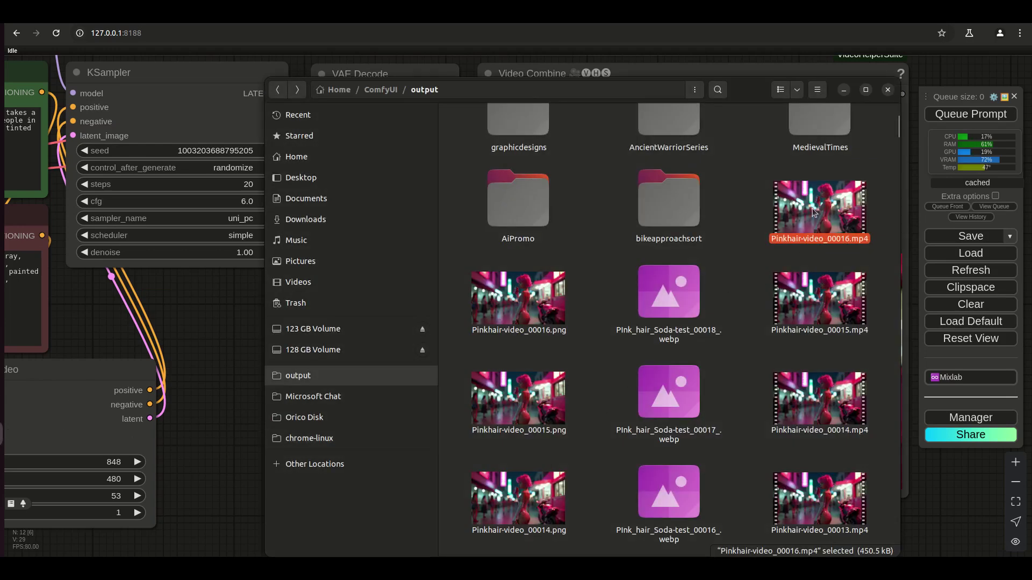
right_click(827, 221)
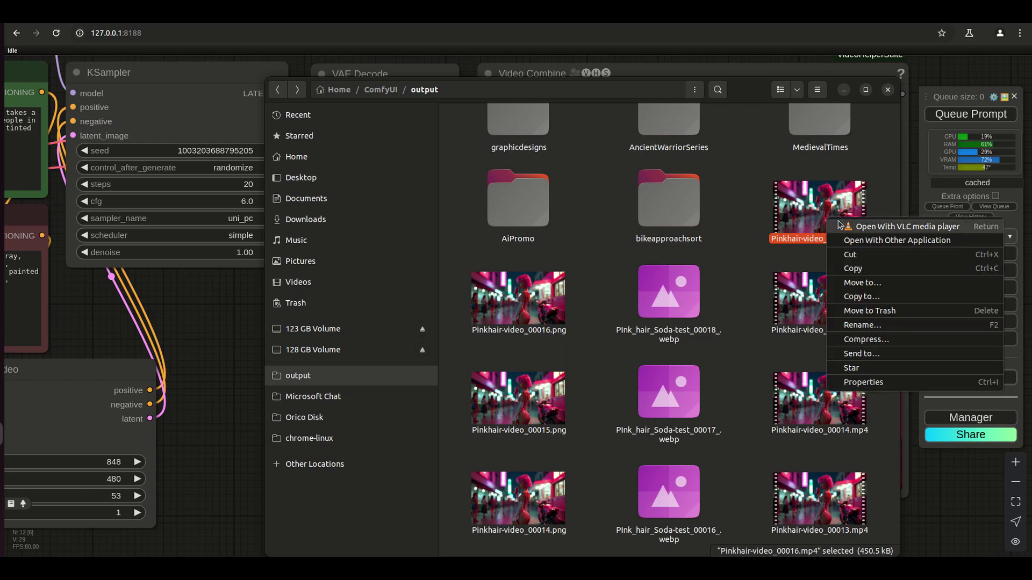
left_click(842, 227)
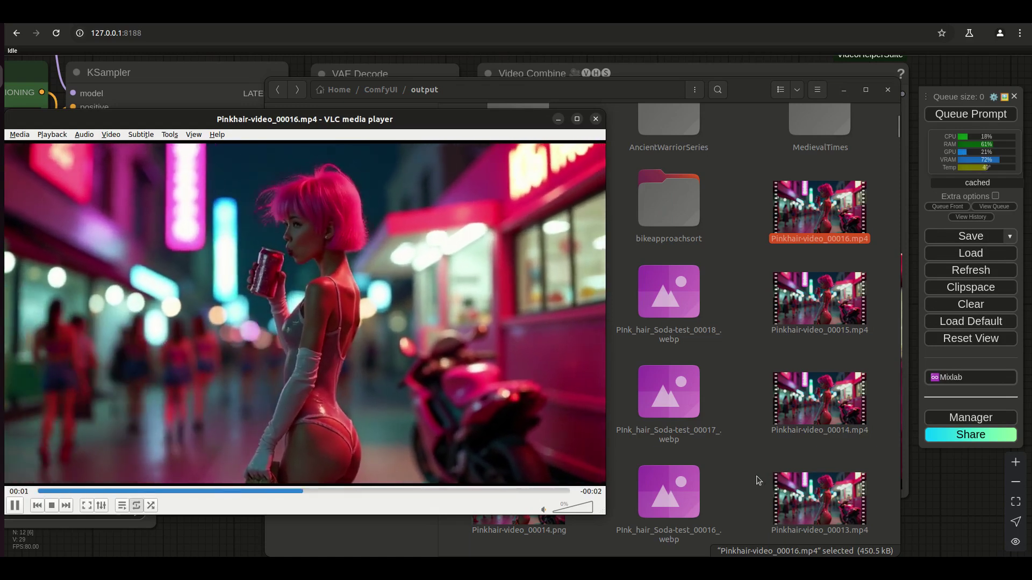
Step: Drop Pinkhair-video clips, including 00013 and 00012, onto VLC to play them
scroll(757, 480, "down", 2)
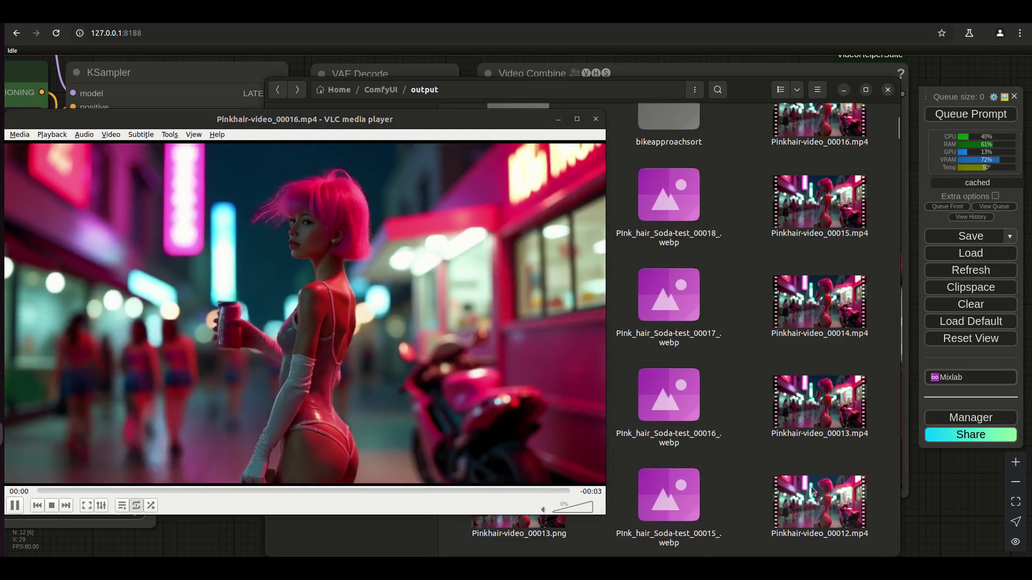
scroll(819, 493, "down", 2)
left_click_drag(819, 494, 415, 307)
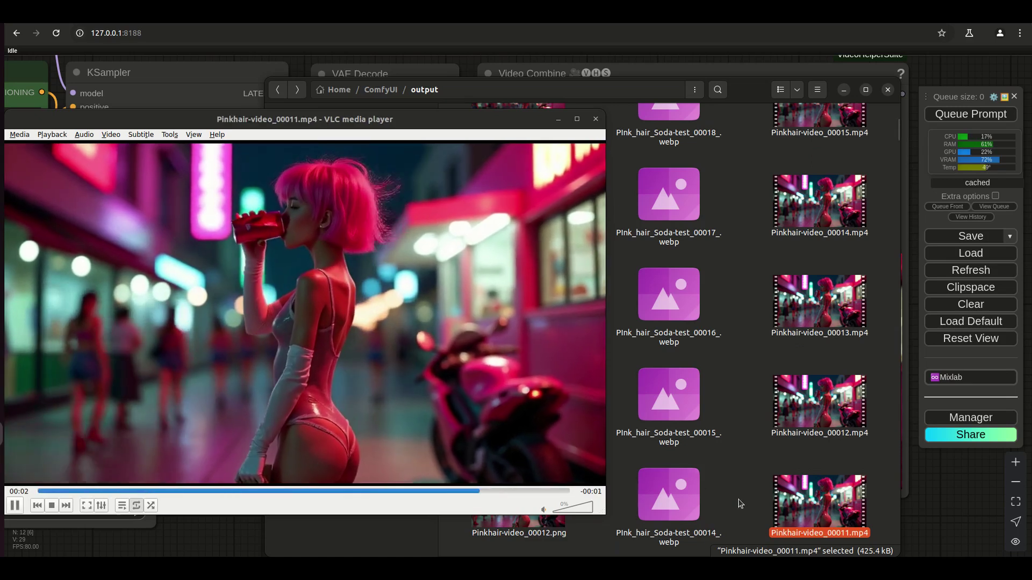
scroll(763, 474, "down", 5)
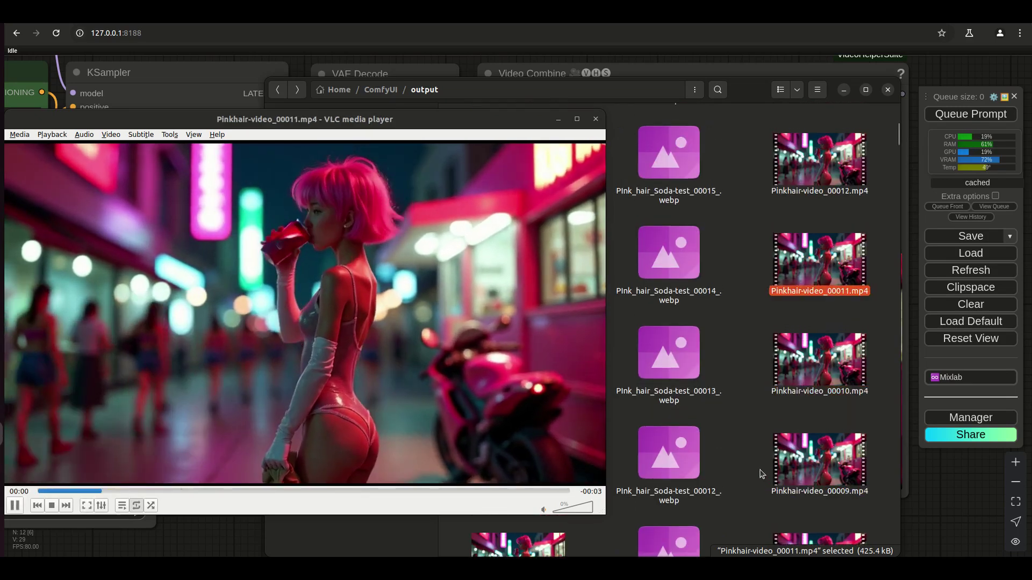
scroll(777, 473, "down", 1)
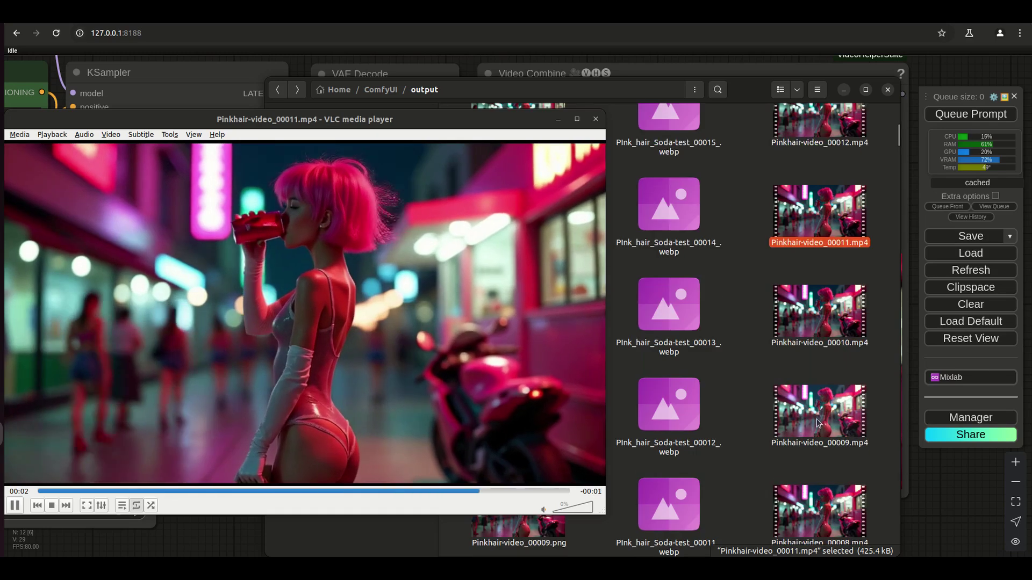
scroll(826, 326, "up", 3)
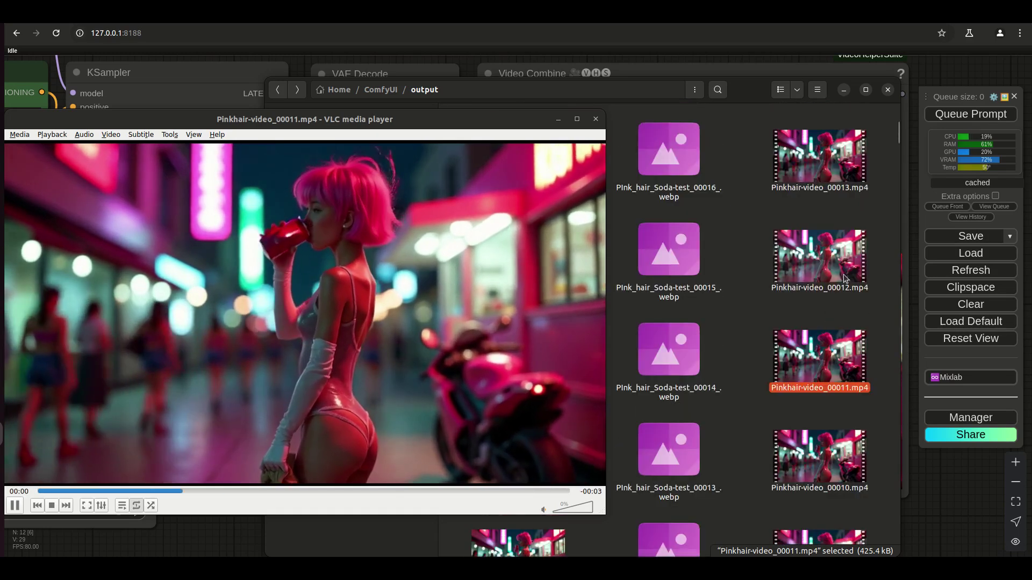
scroll(838, 250, "up", 1)
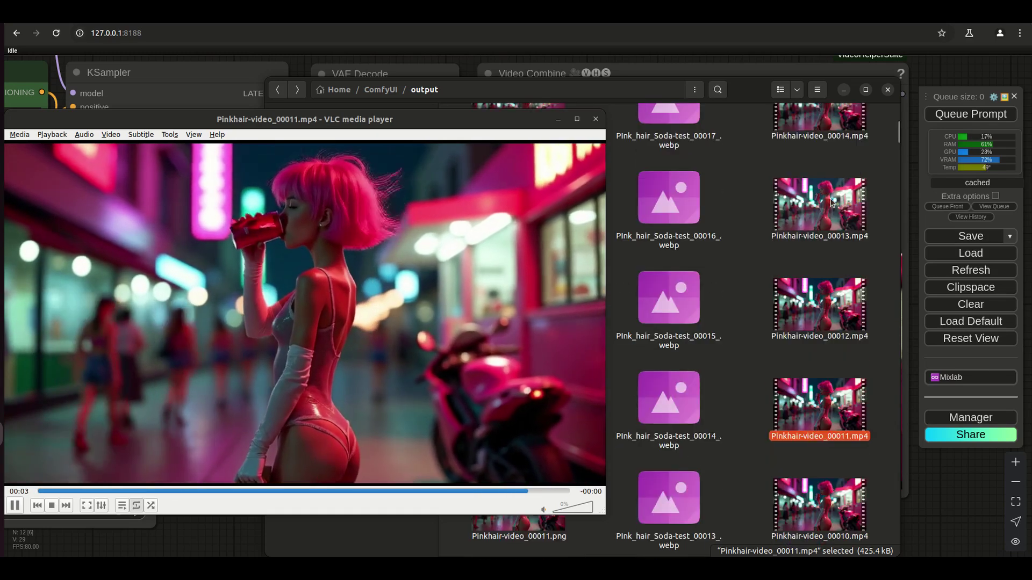
left_click_drag(829, 201, 453, 288)
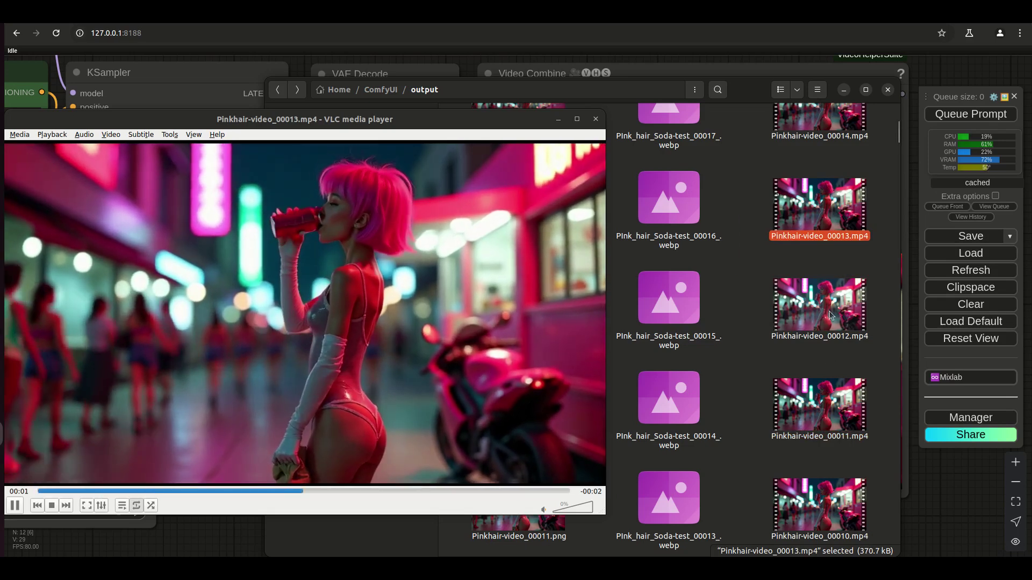
left_click_drag(830, 315, 440, 345)
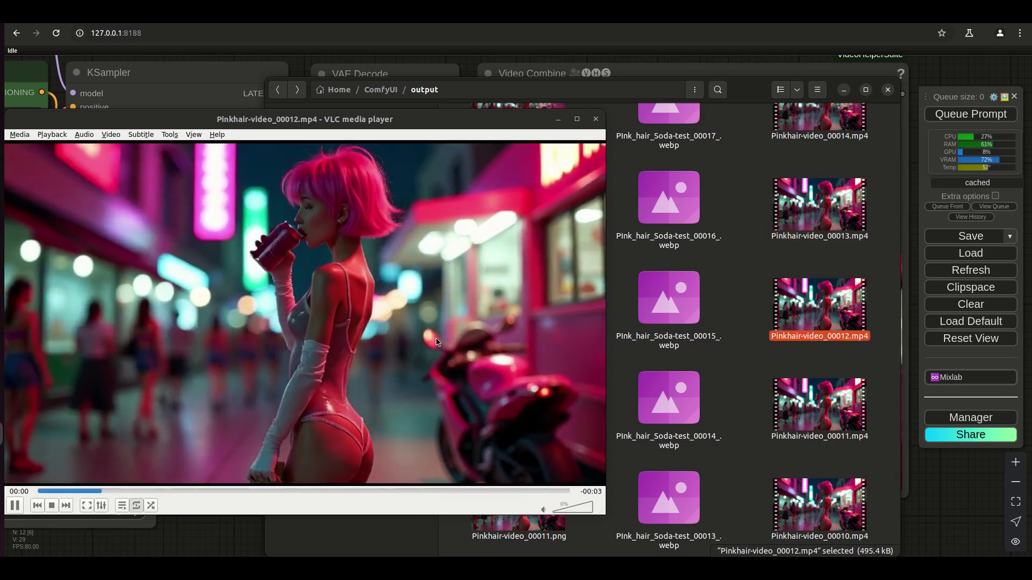
Step: Play Pinkhair-video_00009, then 00016, 00015 and 00014 in VLC
scroll(838, 478, "down", 3)
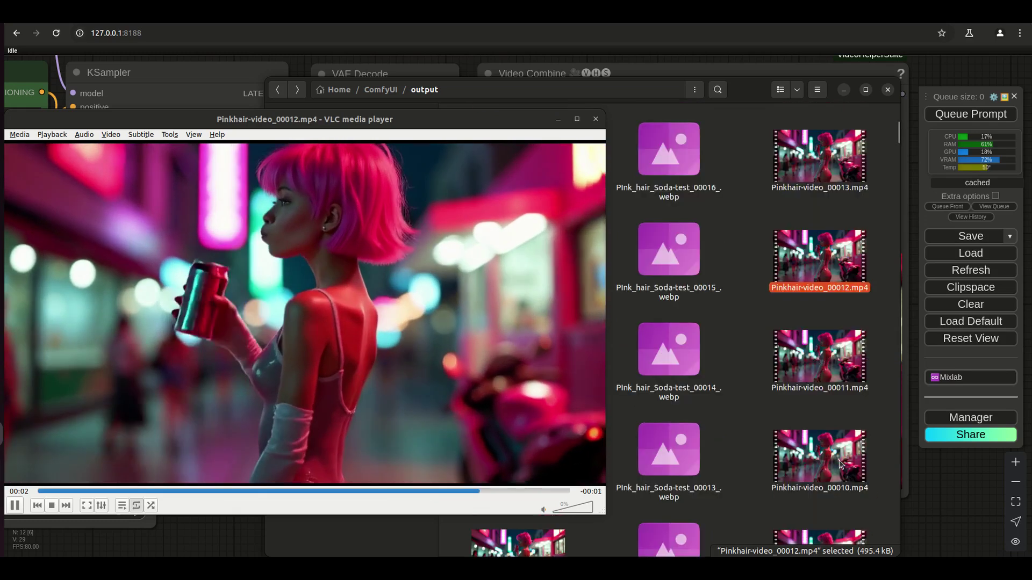
left_click_drag(805, 476, 532, 406)
scroll(799, 442, "down", 2)
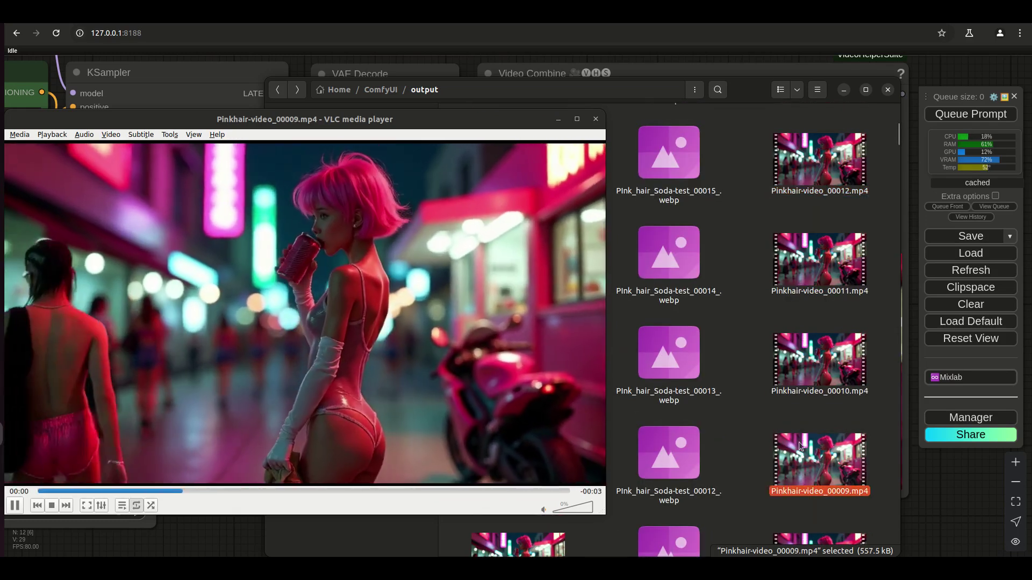
left_click_drag(806, 463, 554, 414)
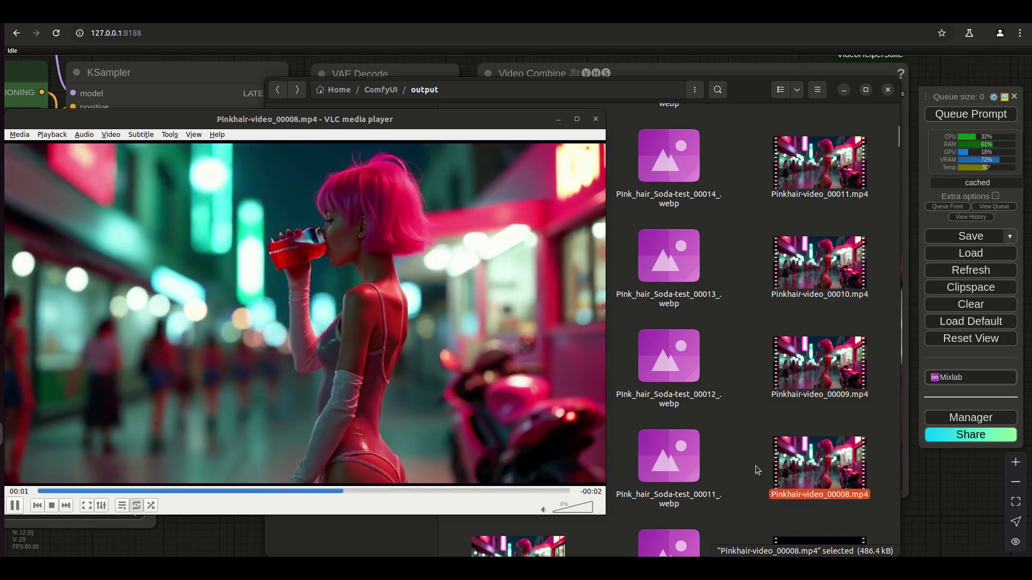
scroll(814, 467, "down", 3)
scroll(820, 465, "up", 10)
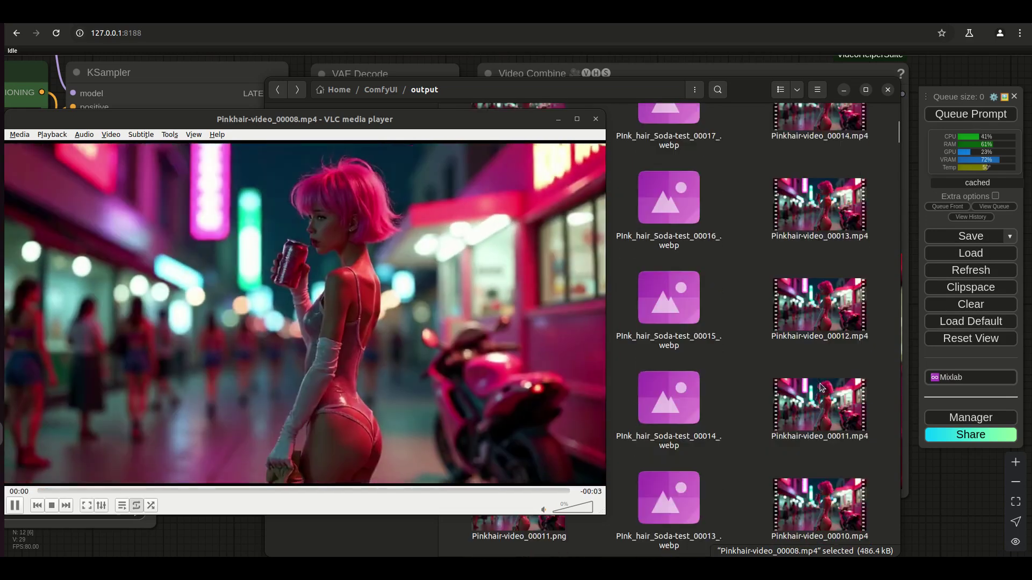
double_click(820, 253)
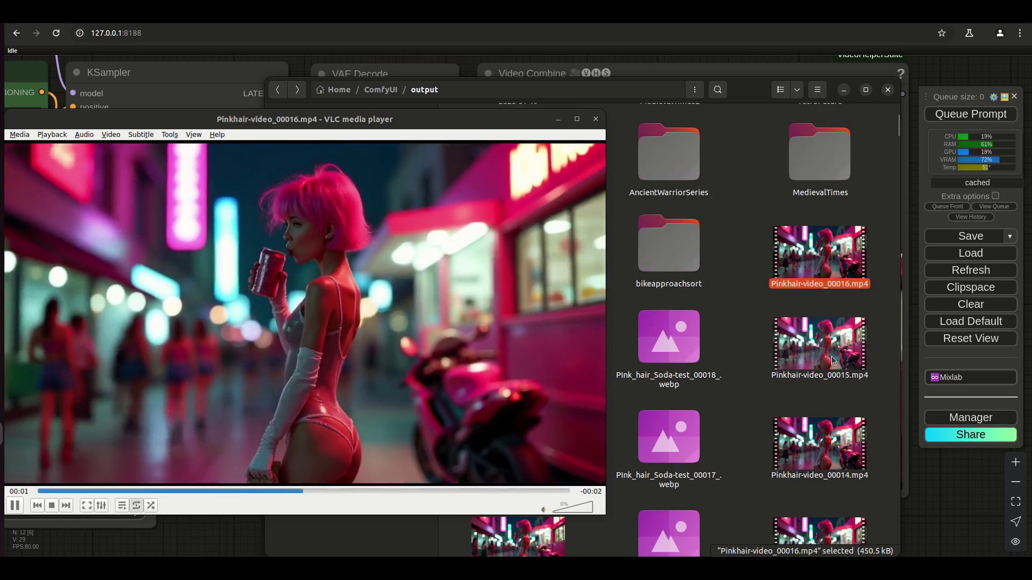
mouse_move(834, 348)
left_mouse_down()
mouse_move(602, 414)
mouse_move(441, 344)
mouse_move(726, 376)
mouse_move(846, 341)
left_mouse_up()
key("Down")
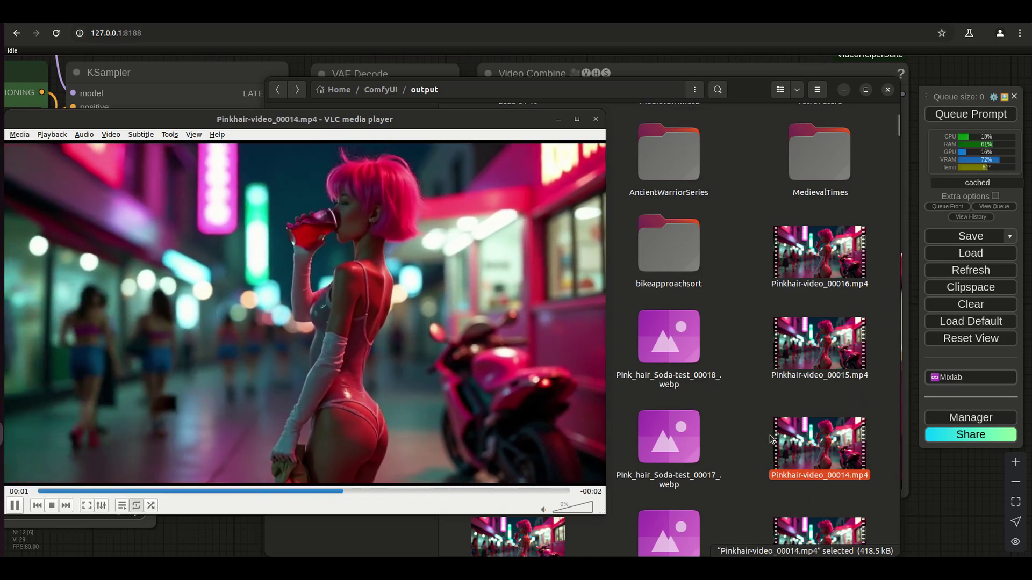
Step: Play Pinkhair-video_00013 and the following clips, ending on Pinkhair-video_00011 in VLC
scroll(763, 445, "down", 2)
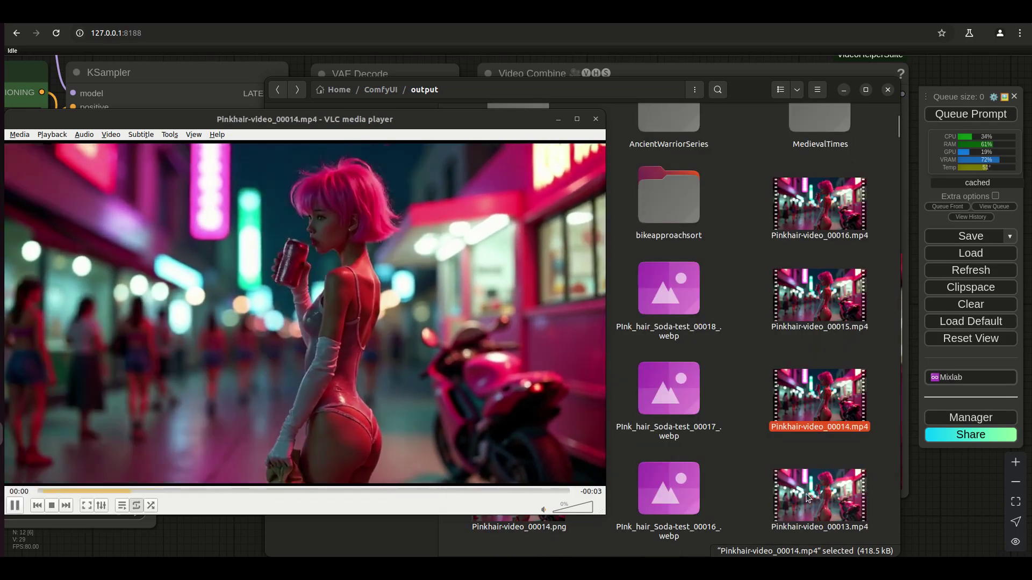
left_click_drag(808, 497, 441, 375)
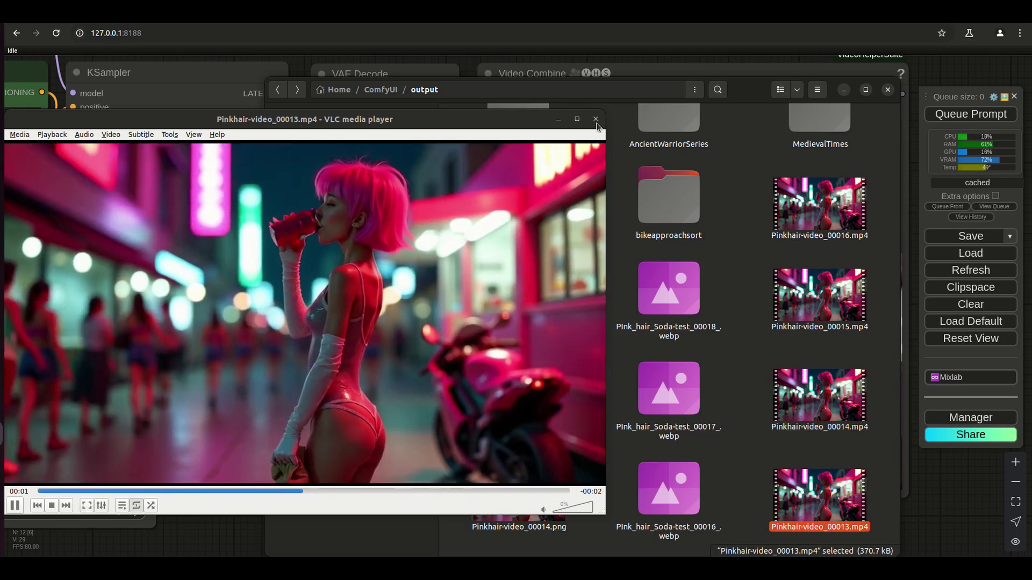
scroll(712, 386, "down", 2)
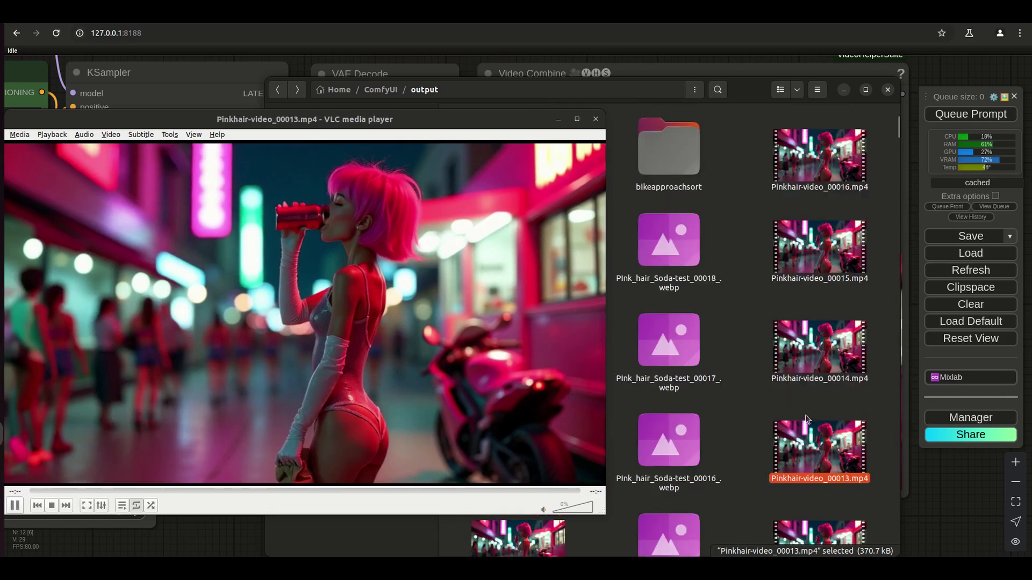
left_click_drag(819, 500, 440, 328)
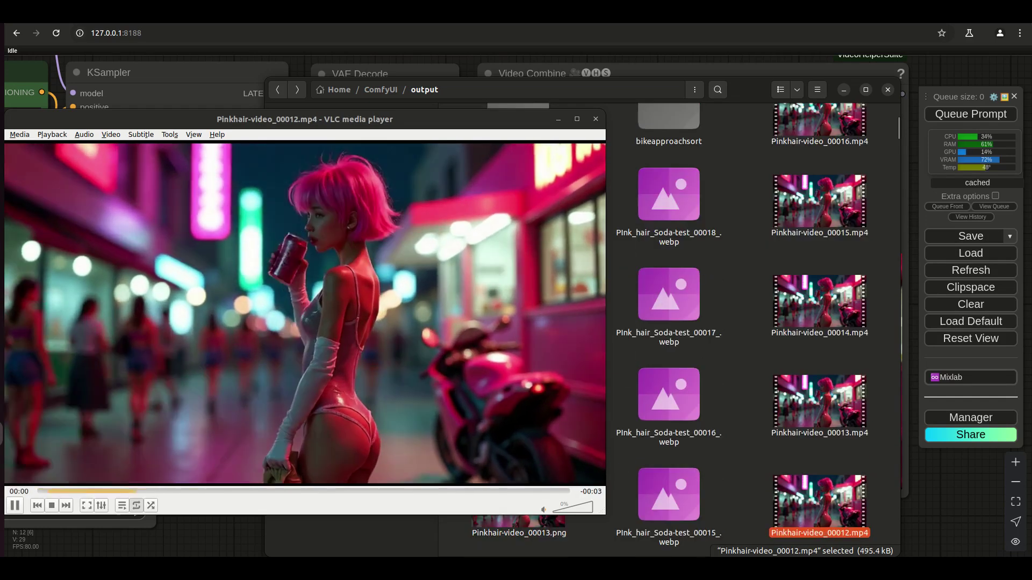
scroll(771, 389, "down", 1)
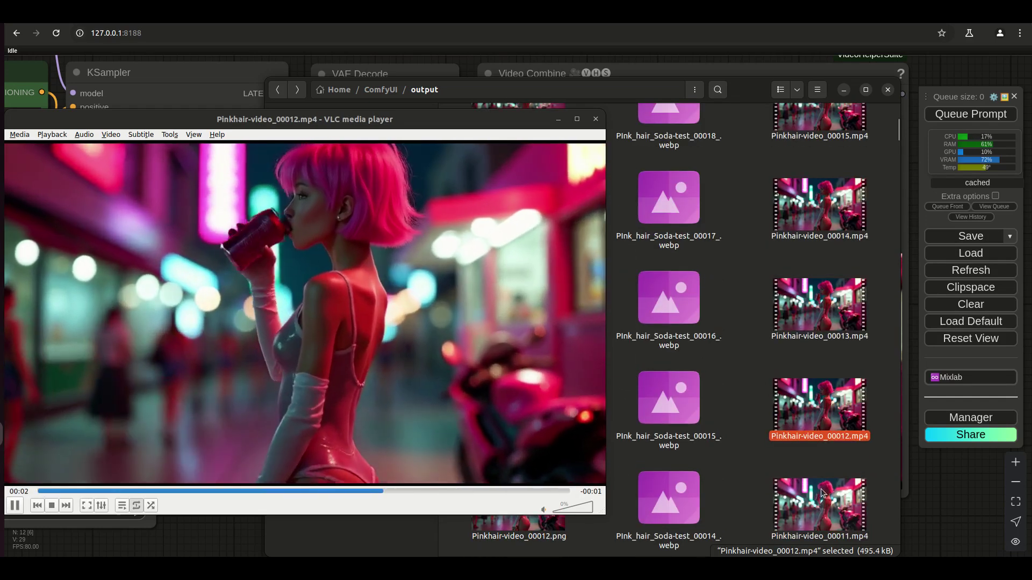
left_click_drag(816, 505, 467, 338)
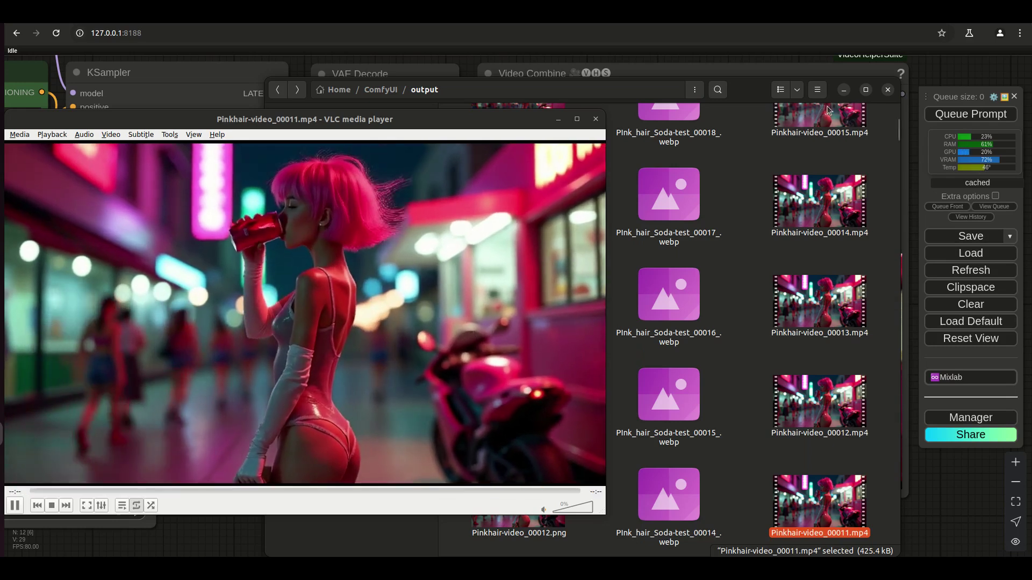
Step: Show the CLIP Text Encode (Positive Prompt) node beside VLC, then bring the output folder back
key("alt+Tab")
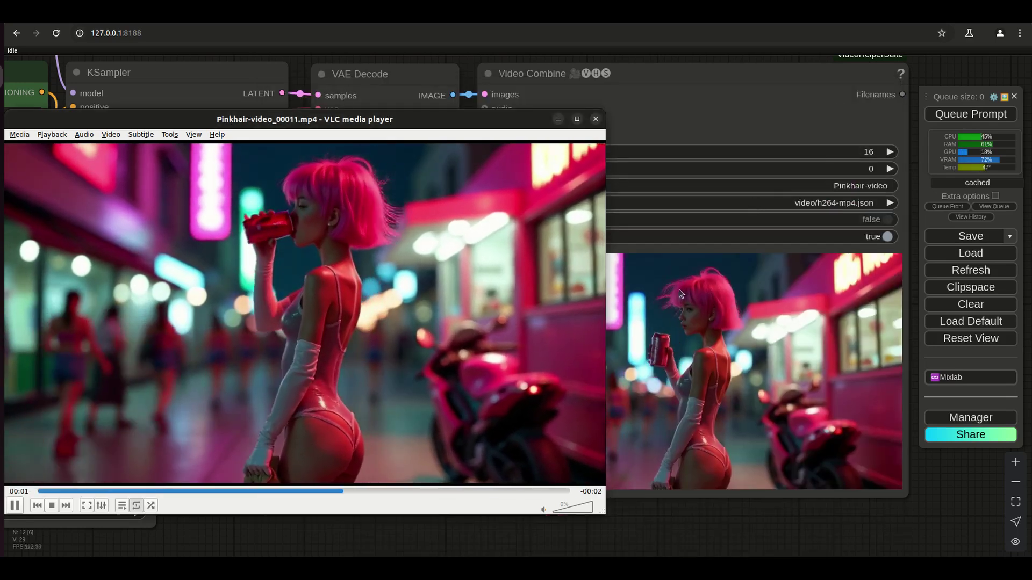
left_click_drag(448, 200, 717, 336)
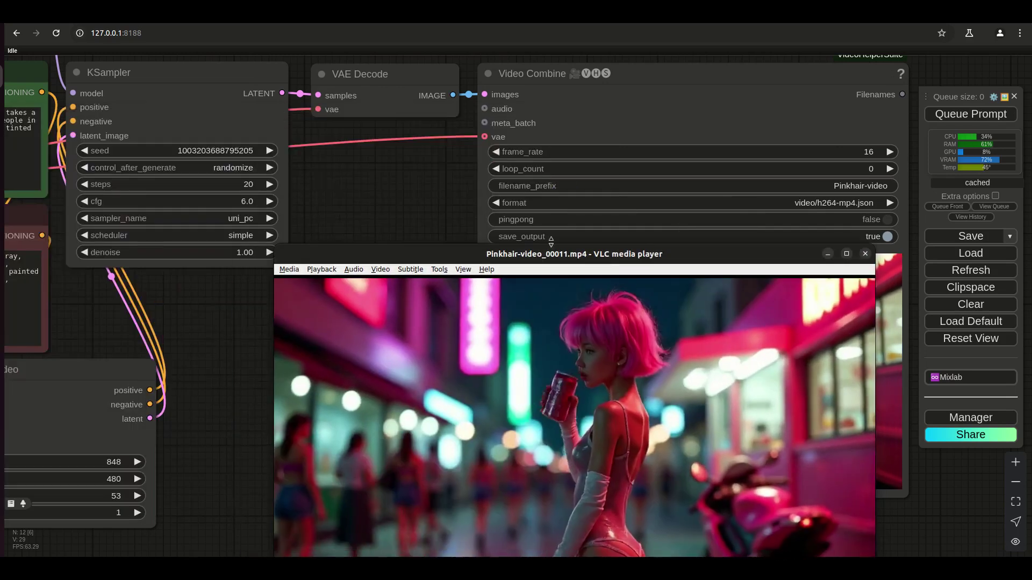
left_click_drag(350, 214, 864, 255)
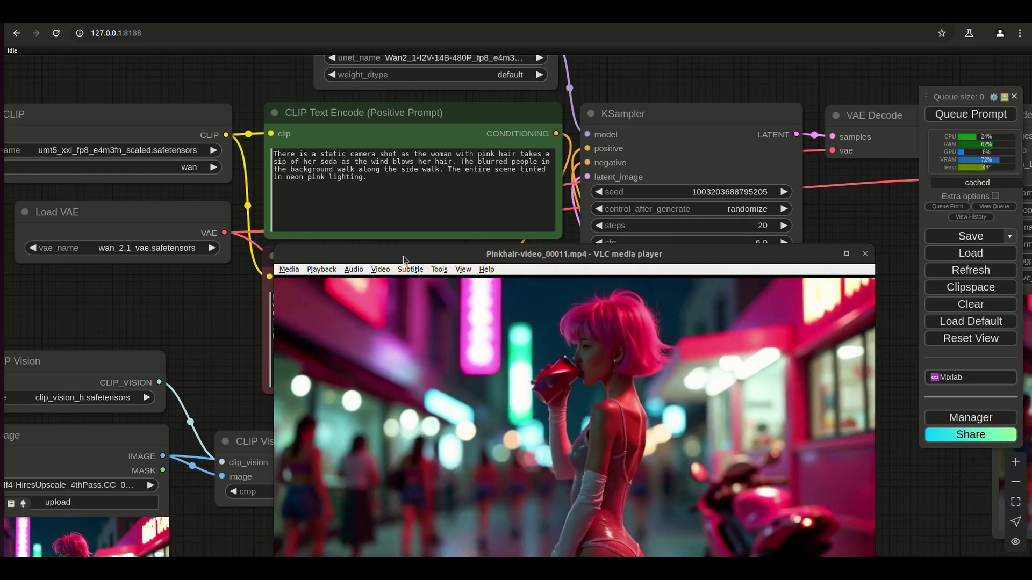
key("alt+Tab")
Step: Close the VLC player and clear the selection in the output folder
left_click_drag(565, 273, 361, 284)
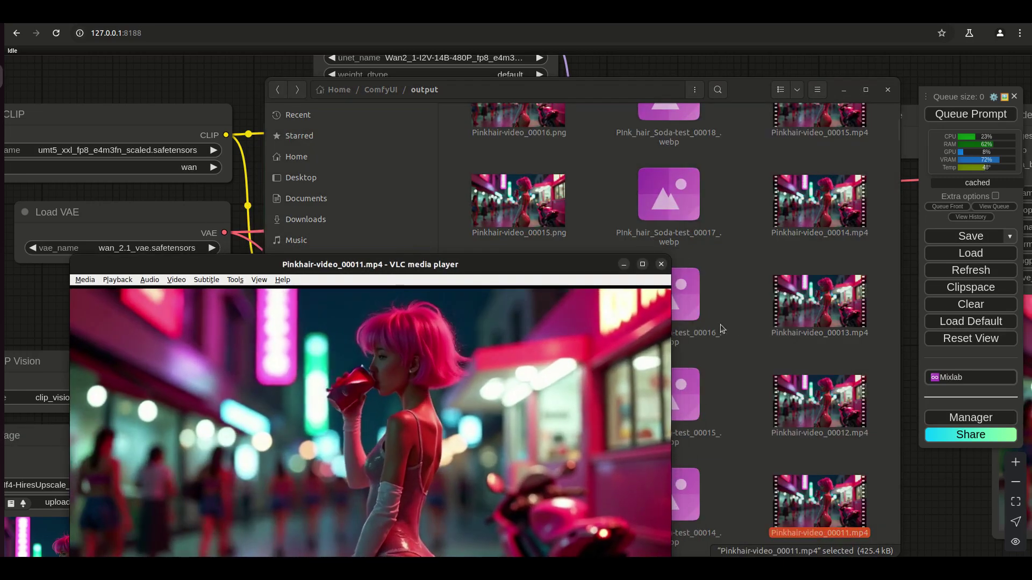
left_click(806, 328)
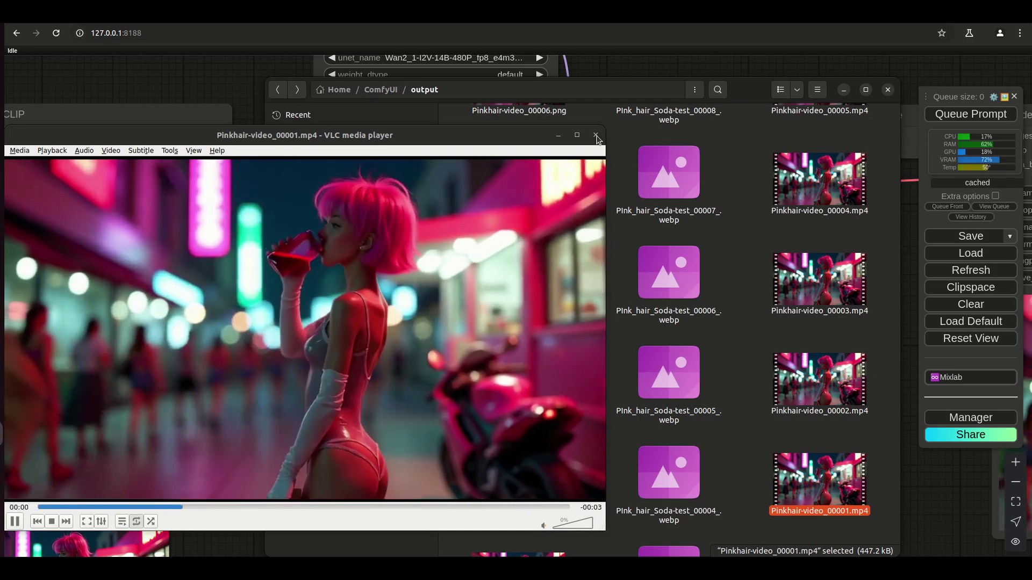
left_click(596, 136)
left_click(607, 396)
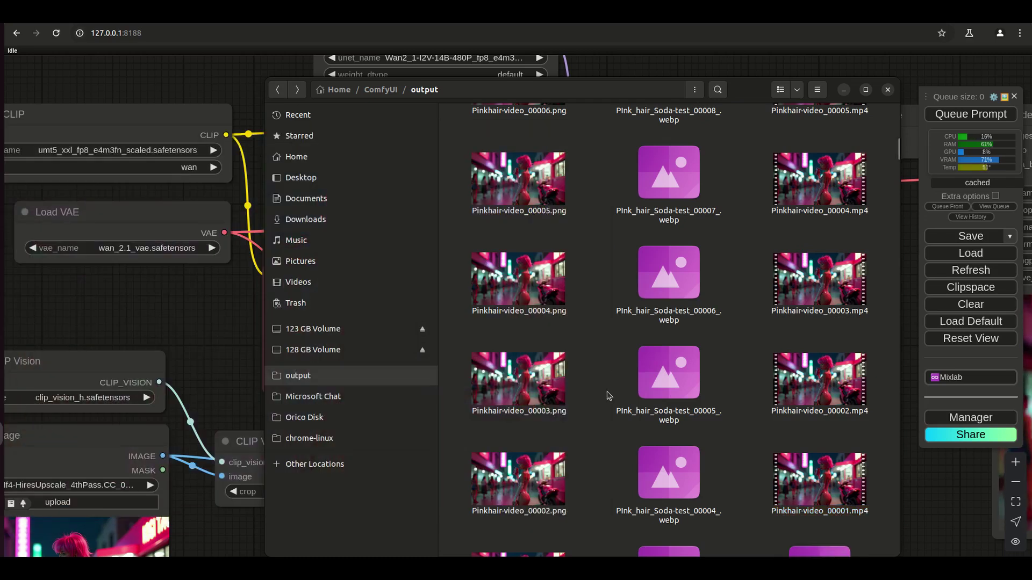
Step: Scroll to the PInk_hair_Soda-test clips and select PInk_hair_Soda-test_00004_.webp
scroll(608, 395, "down", 2)
scroll(607, 396, "down", 1)
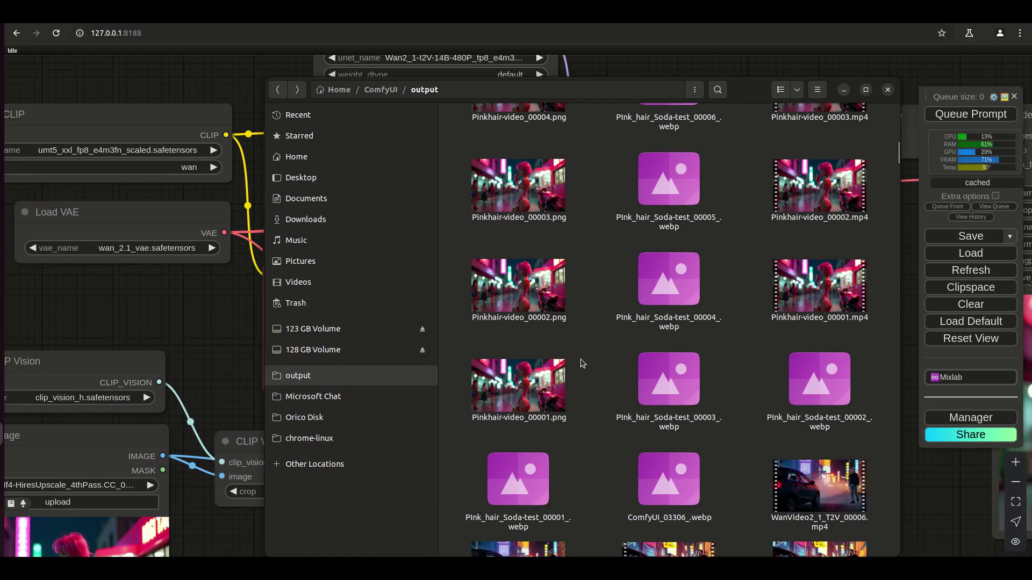
left_click(664, 279)
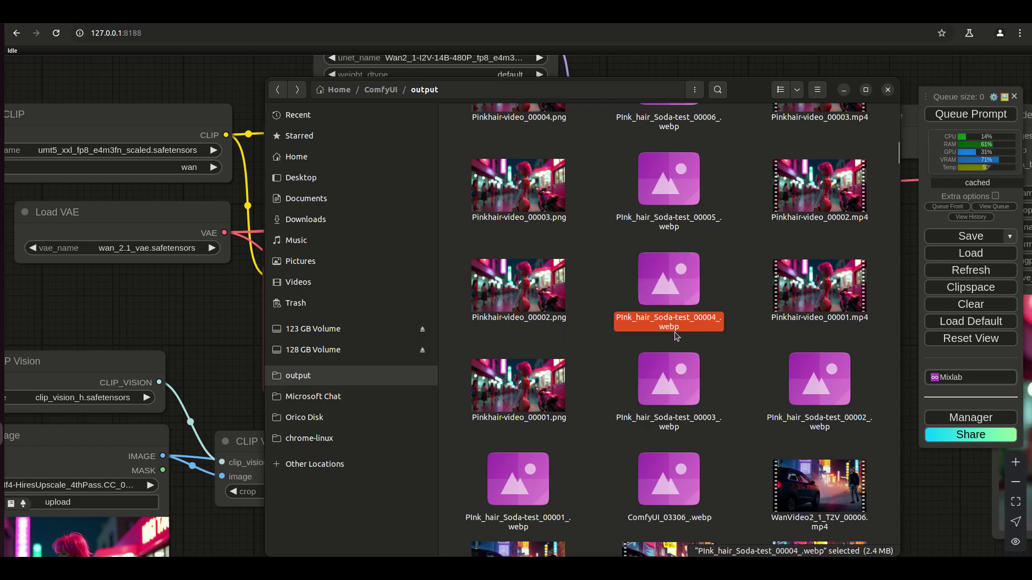
scroll(676, 336, "up", 3)
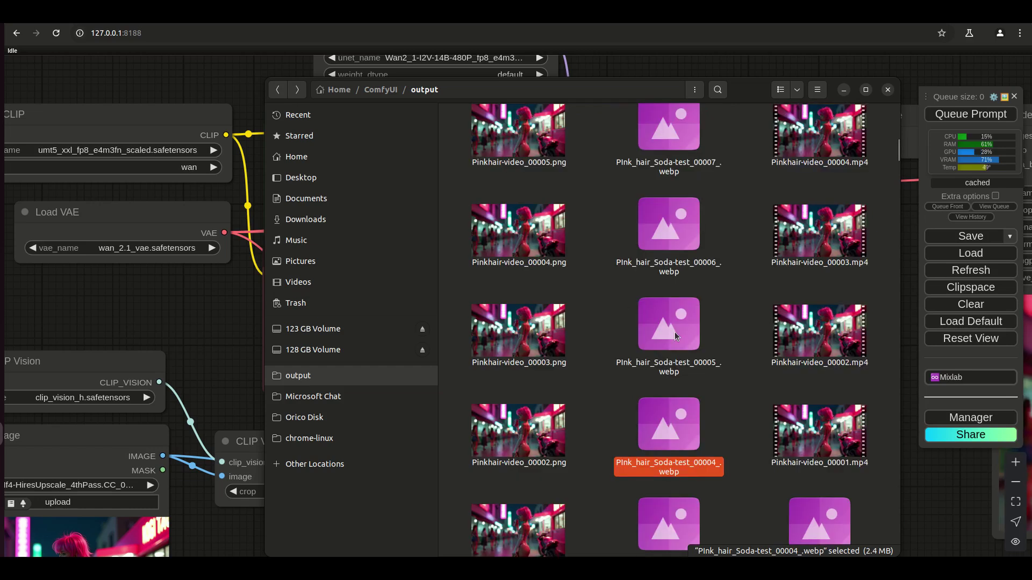
scroll(675, 332, "down", 3)
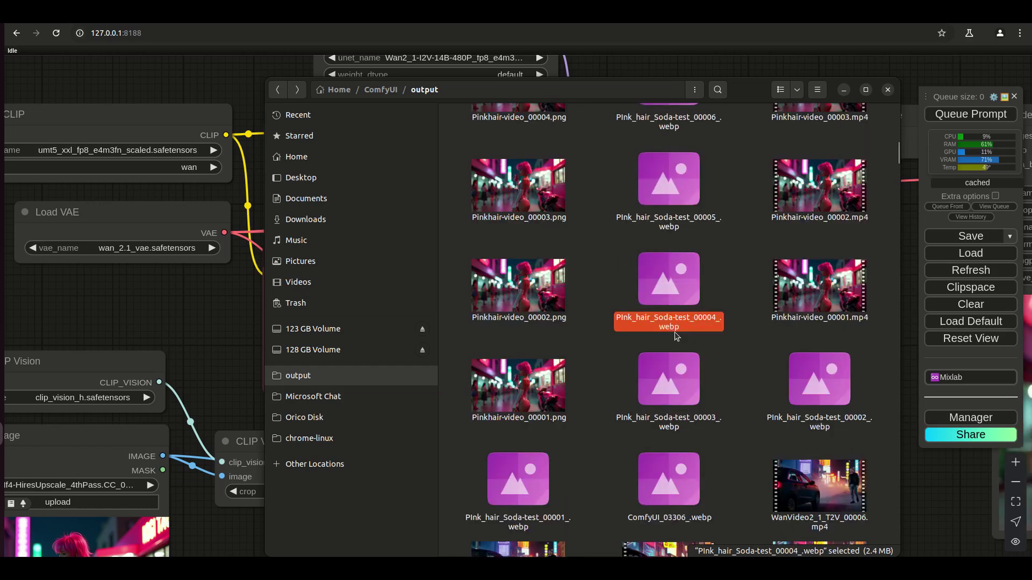
scroll(676, 336, "down", 2)
scroll(676, 336, "up", 1)
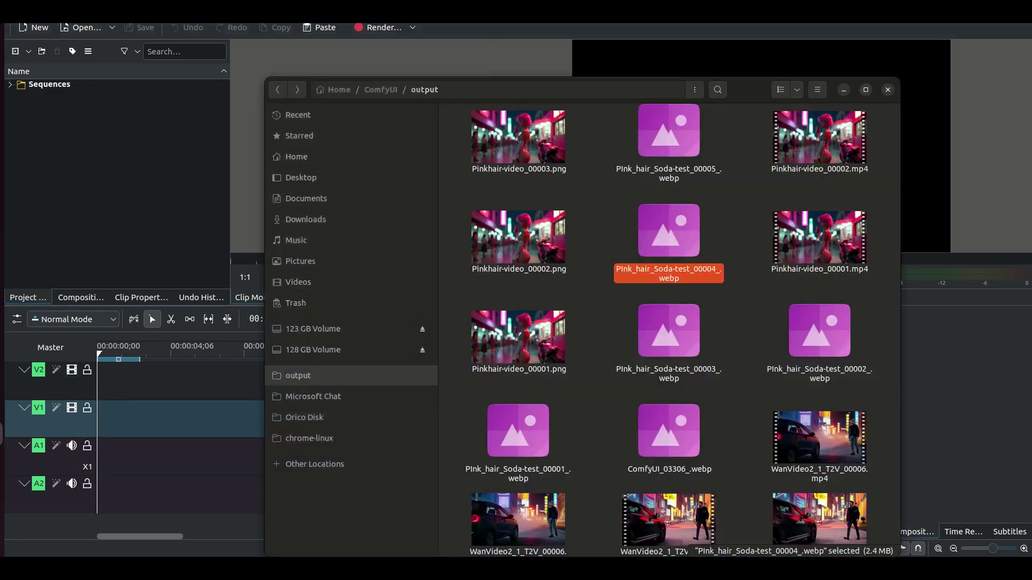
Step: Add PInk_hair_Soda-test_00001_.webp to the Kdenlive bin and switch the profile to 848x480 29.97fps
left_click(1, 440)
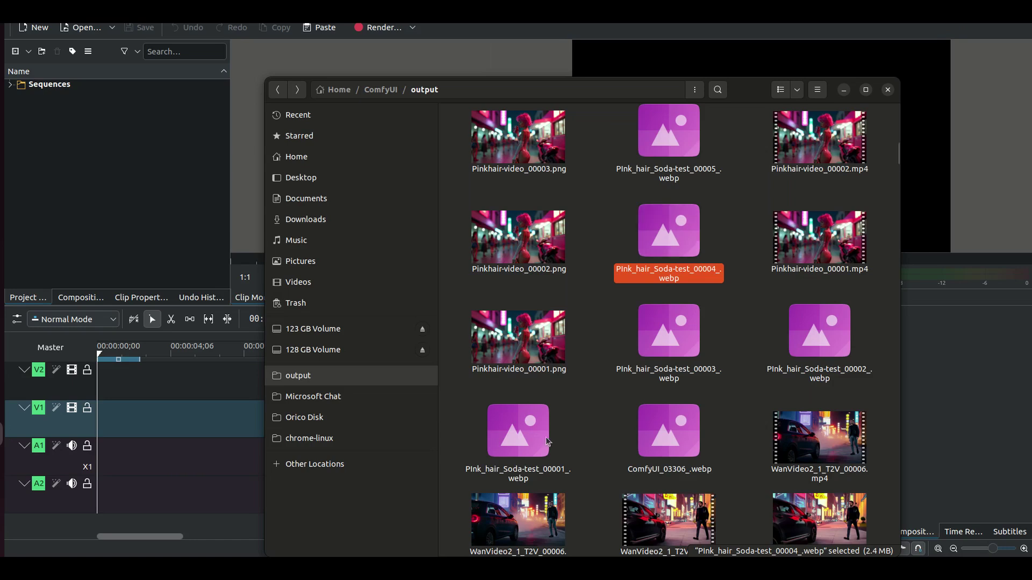
left_click_drag(518, 437, 149, 225)
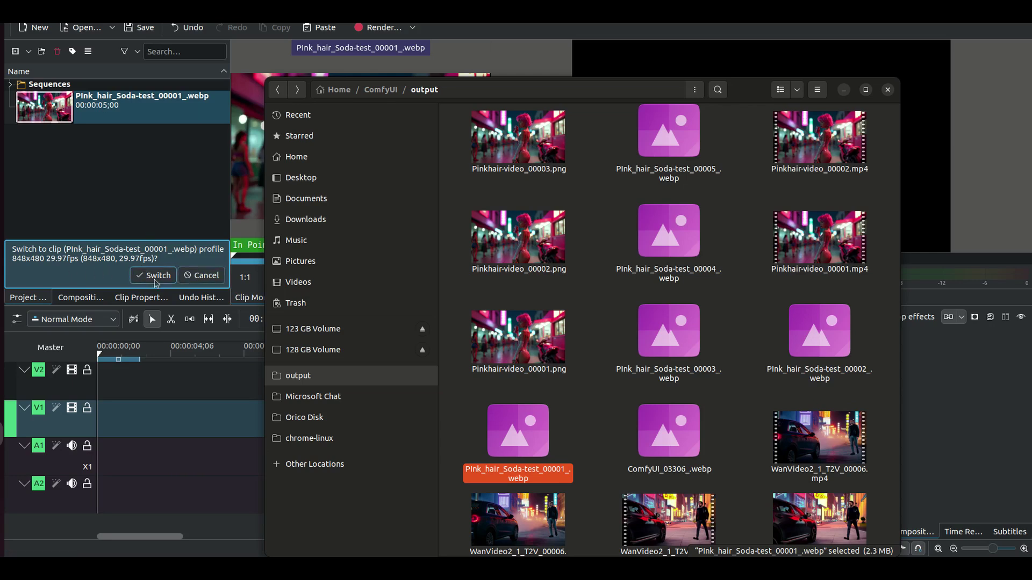
left_click(192, 277)
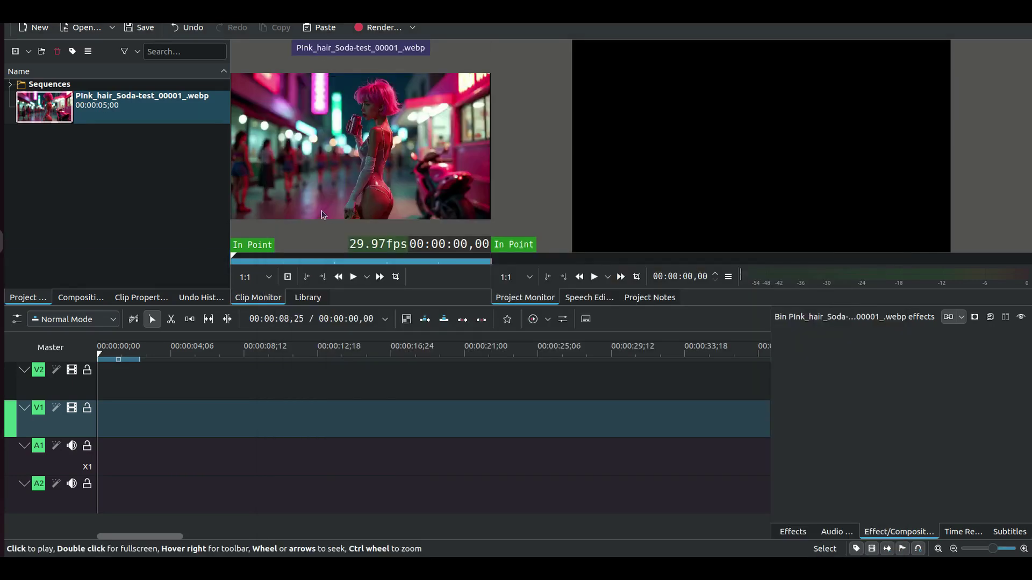
Step: Scrub back and forth through the soda clip in the Kdenlive clip monitor
mouse_move(234, 260)
left_mouse_down()
mouse_move(428, 252)
mouse_move(231, 251)
mouse_move(241, 260)
left_mouse_up()
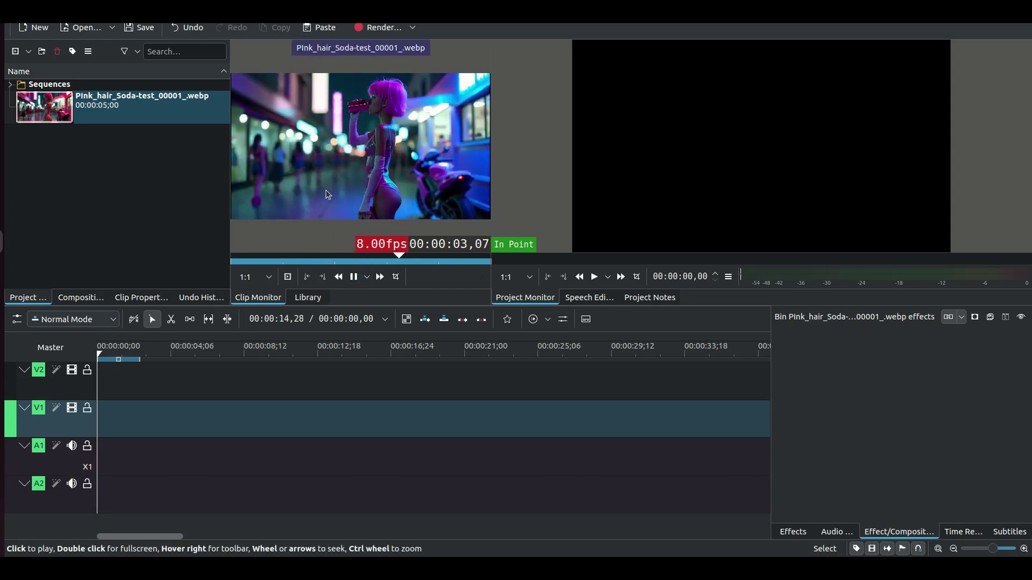
left_click(400, 257)
left_click_drag(400, 257, 490, 244)
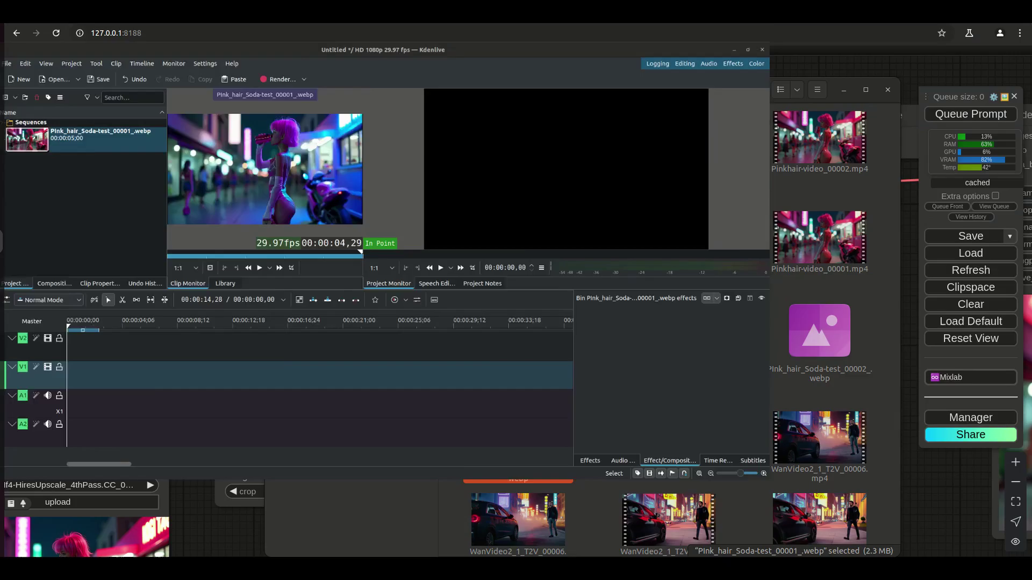
key("alt+Tab")
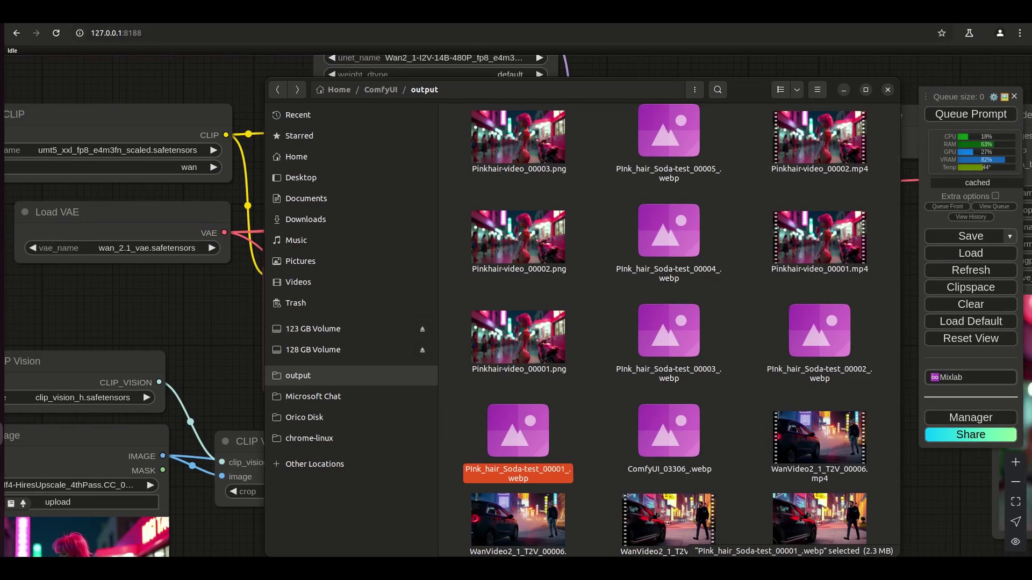
Step: Preview Pinkhair-video_00001.png and PInk_hair_Soda-test_00001_.webp in Chrome by dropping them in
left_click_drag(518, 339, 674, 340)
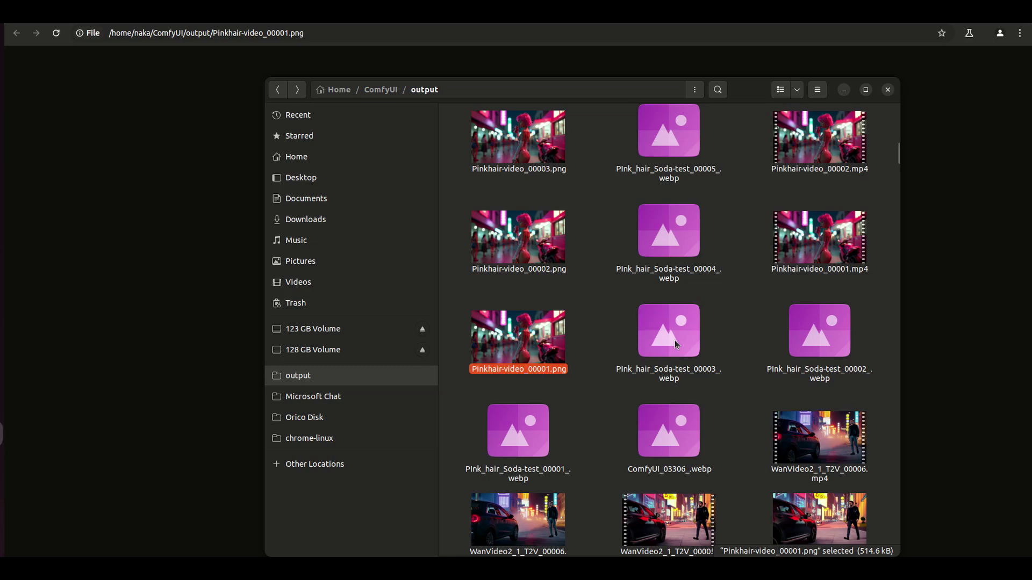
left_click_drag(510, 438, 154, 229)
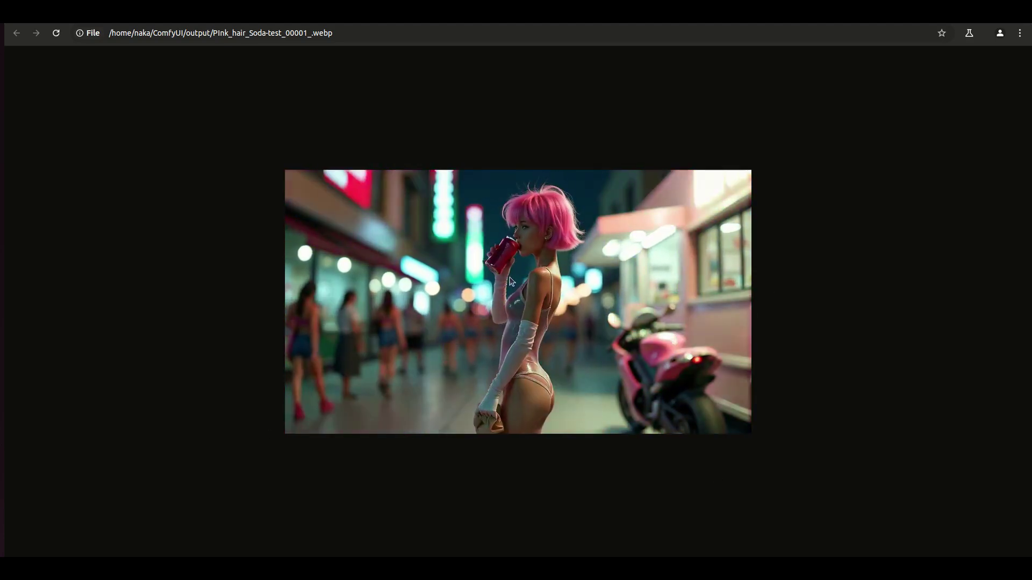
left_click(2, 460)
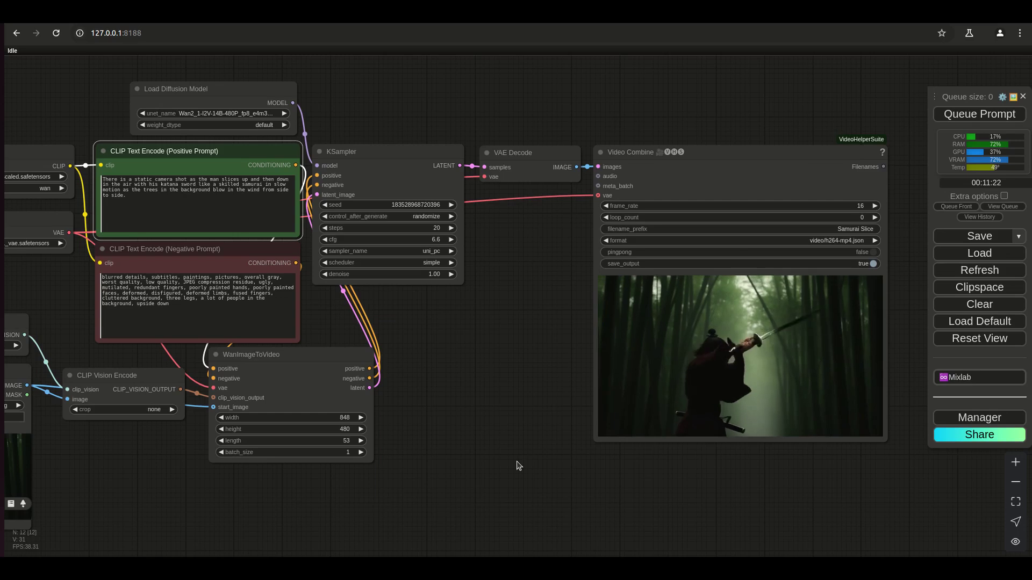
Step: Zoom into the Video Combine node and centre the samurai video preview
scroll(517, 465, "down", 5)
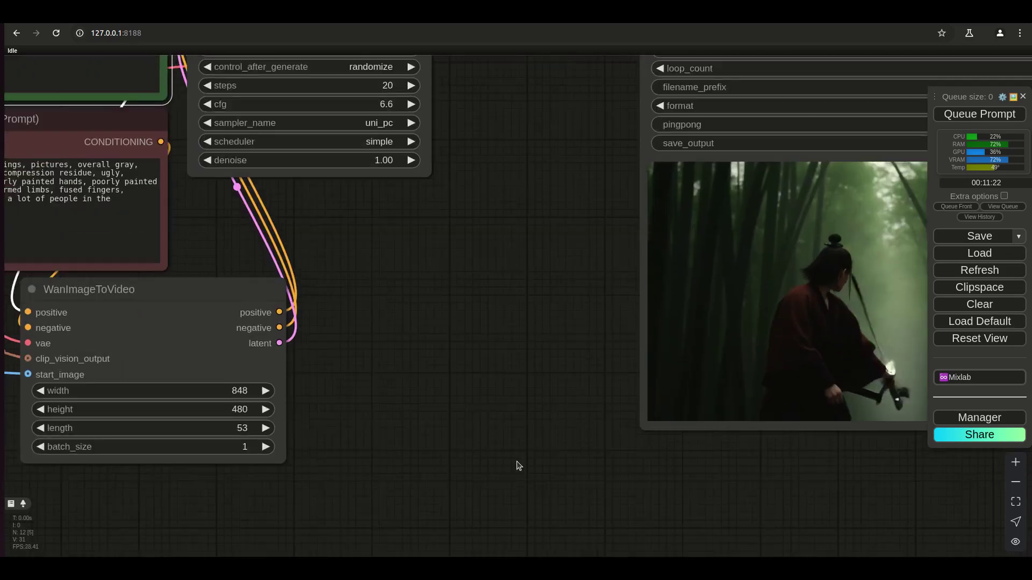
scroll(401, 491, "up", 3)
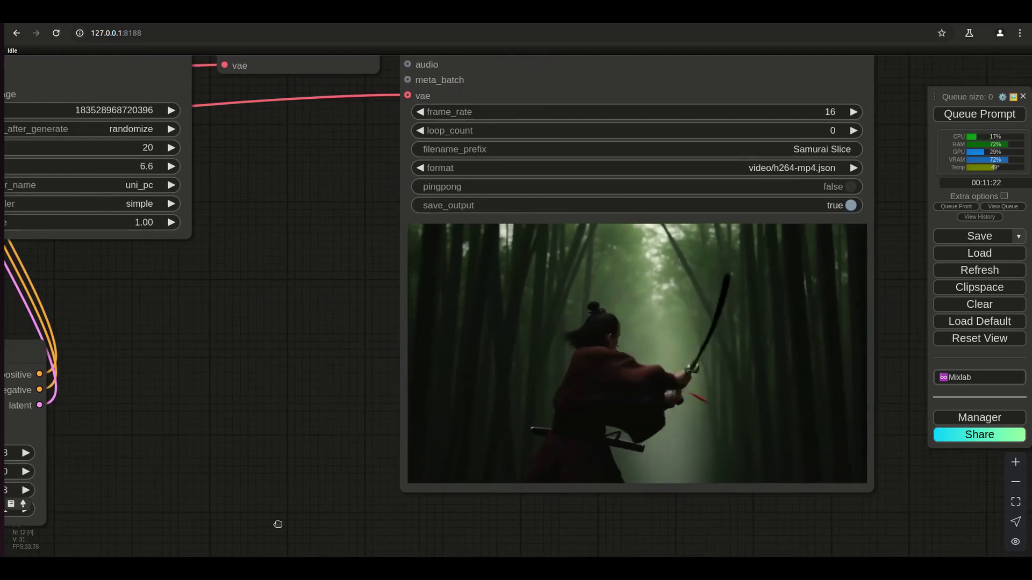
left_click_drag(278, 524, 345, 482)
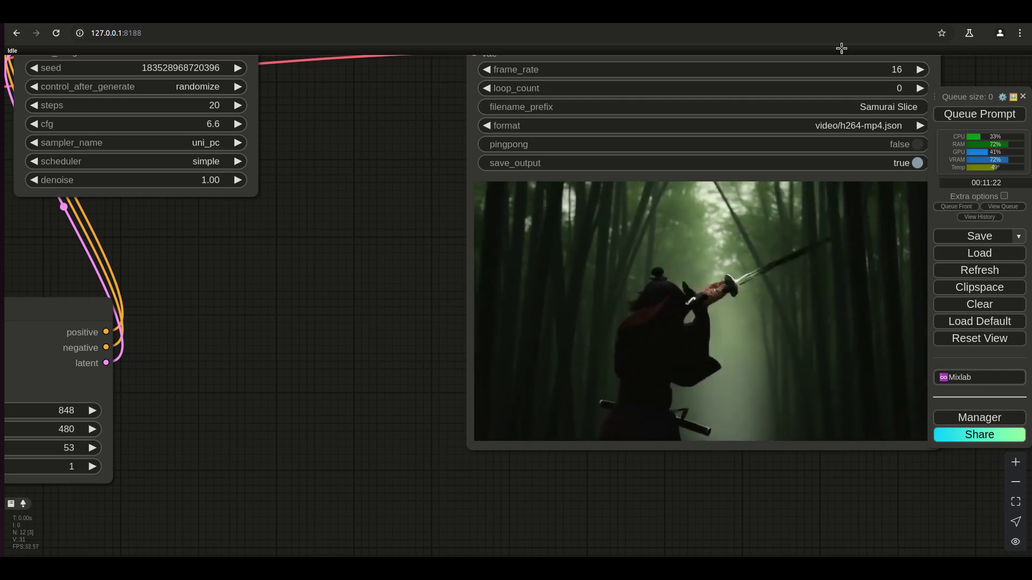
Step: On the Hailuo AI create page, play the first few samurai katana generations
left_click(839, 11)
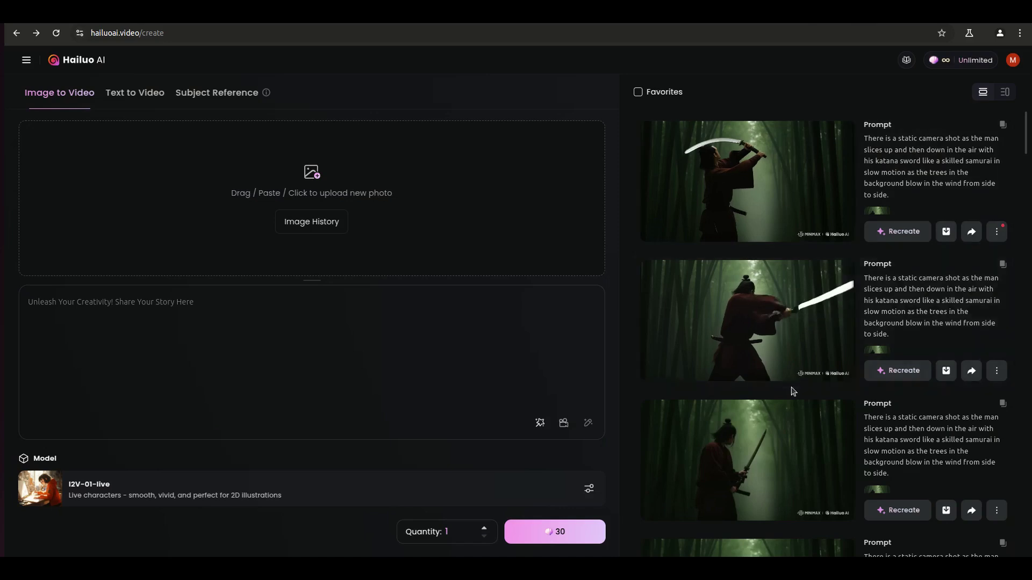
left_click(739, 193)
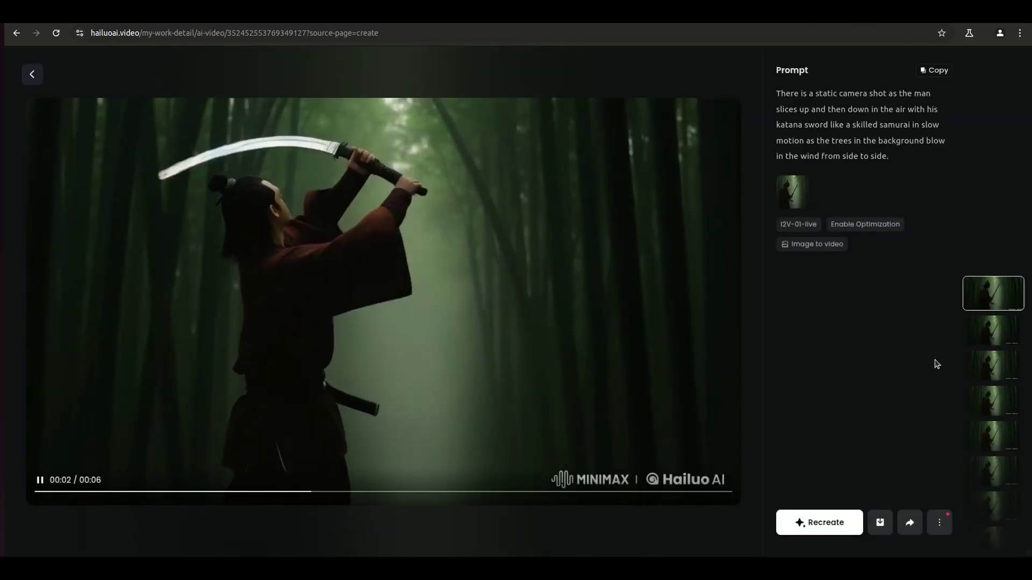
left_click(997, 340)
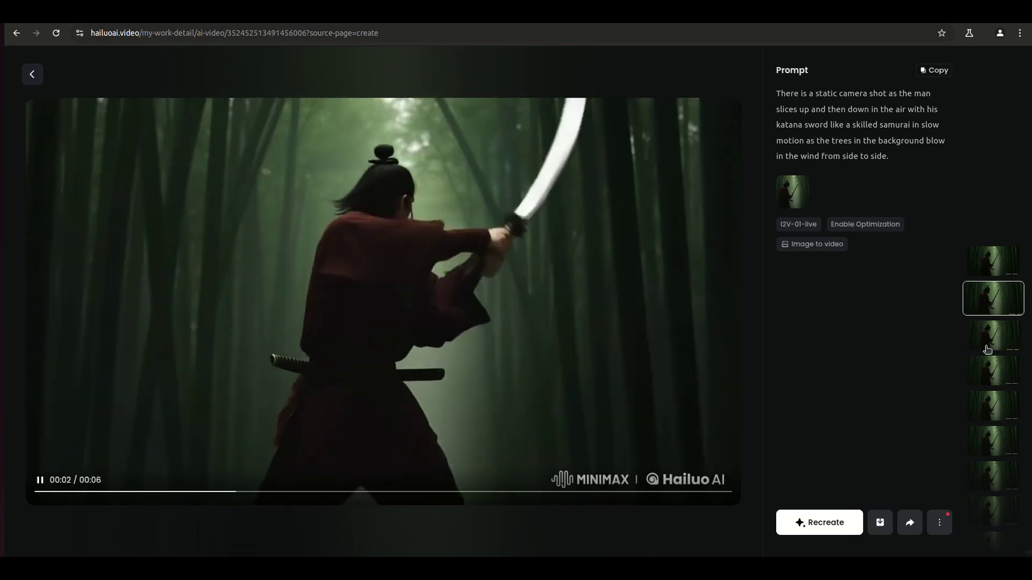
left_click(987, 349)
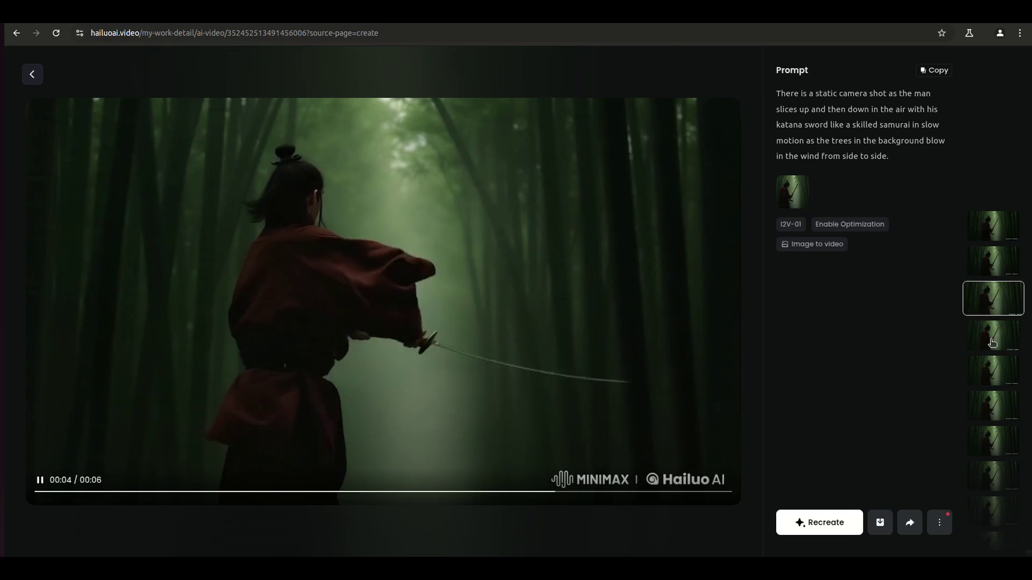
scroll(992, 343, "up", 1)
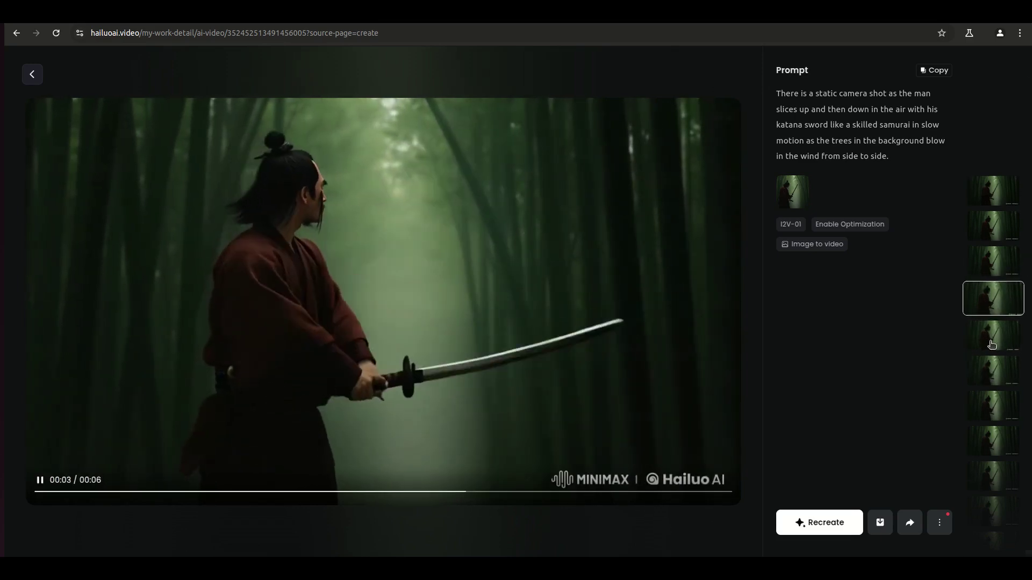
scroll(992, 343, "up", 1)
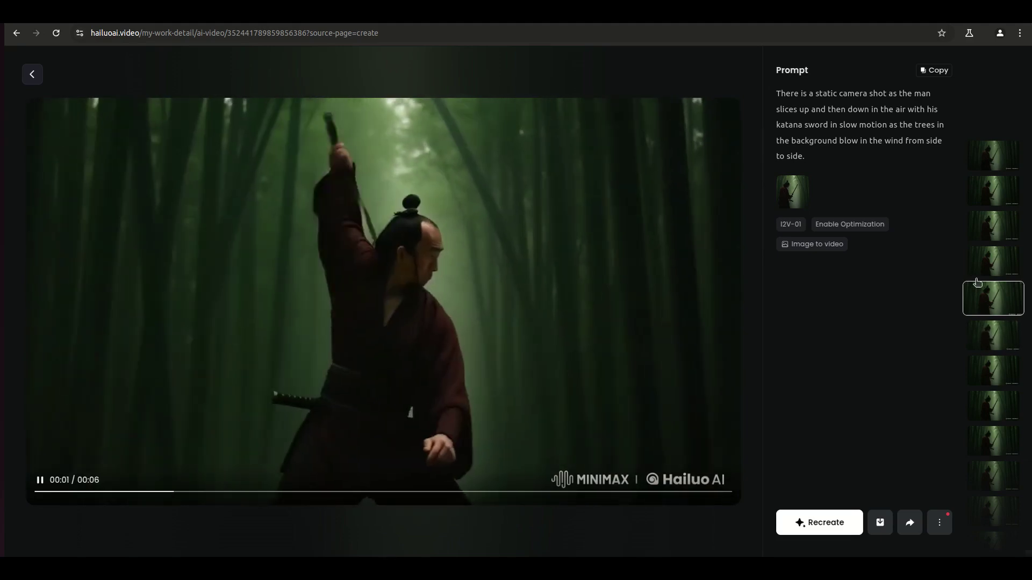
Step: Play the remaining samurai generations, including the I2V-01 and I2V-01-live versions
left_click(977, 255)
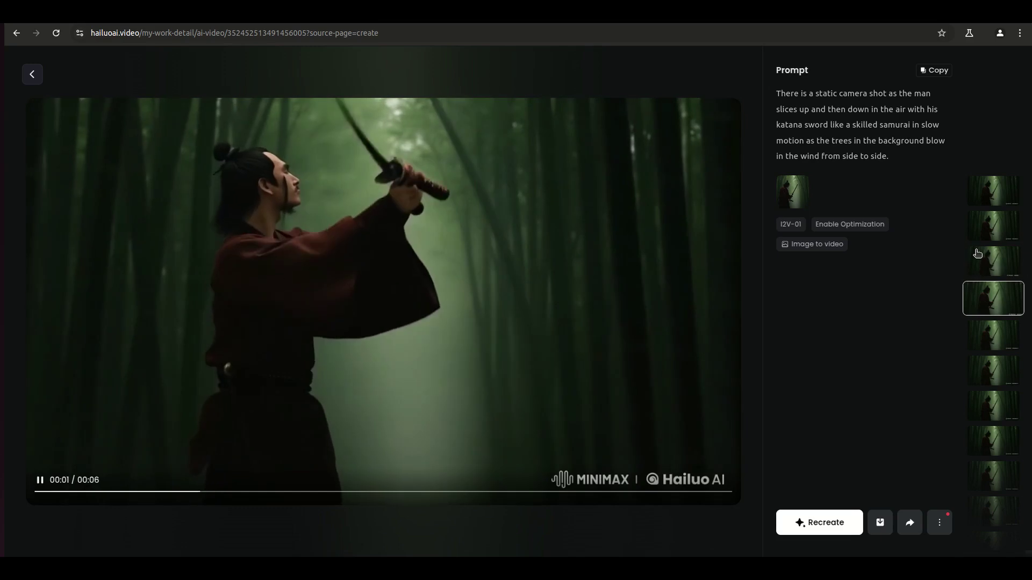
left_click(987, 230)
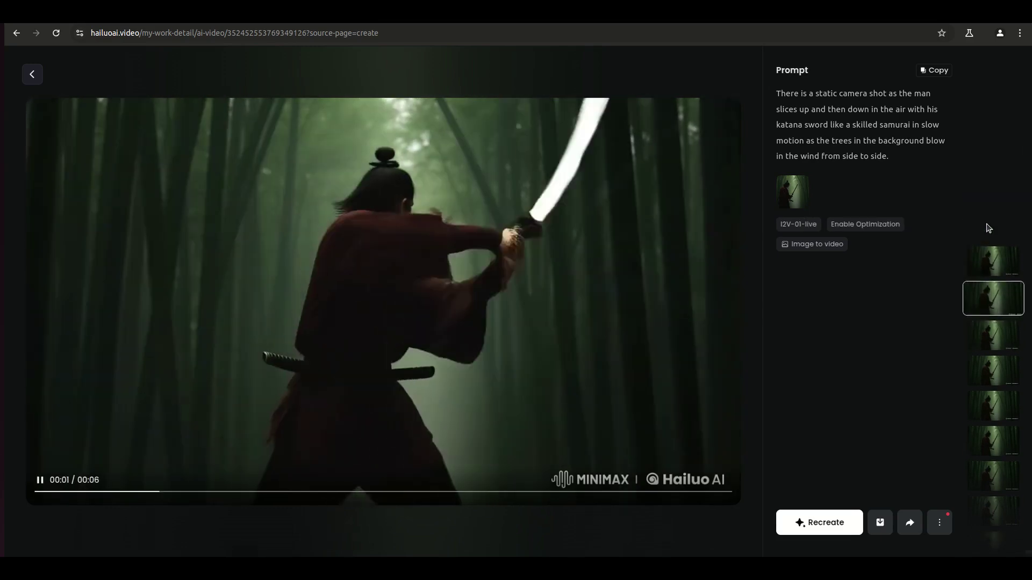
left_click(989, 408)
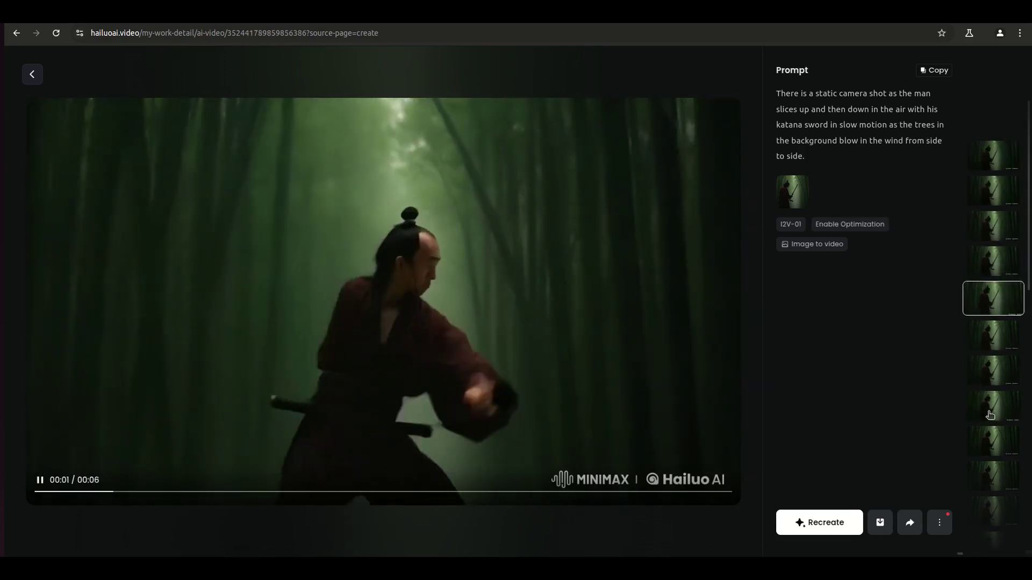
left_click(983, 334)
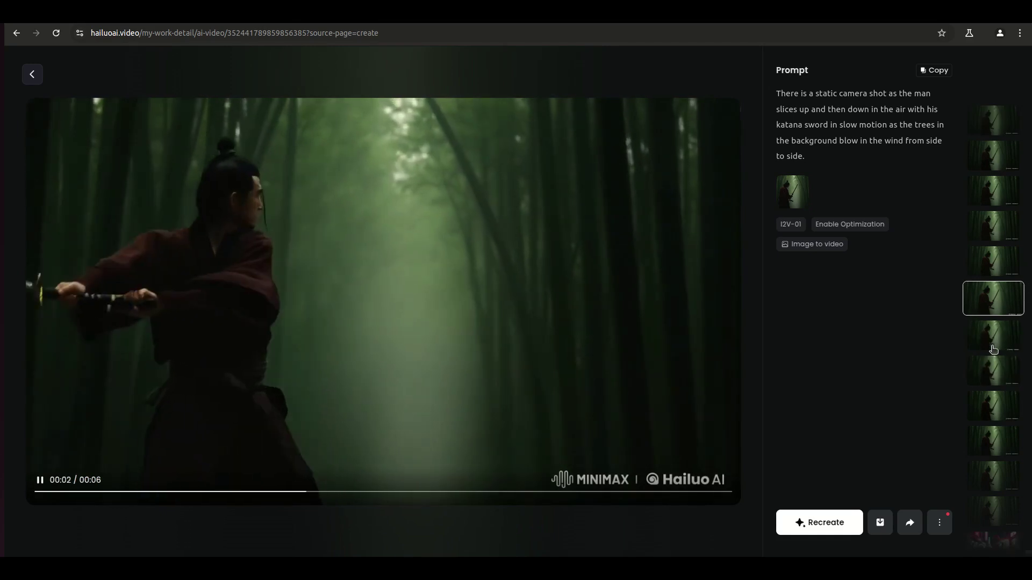
left_click(993, 350)
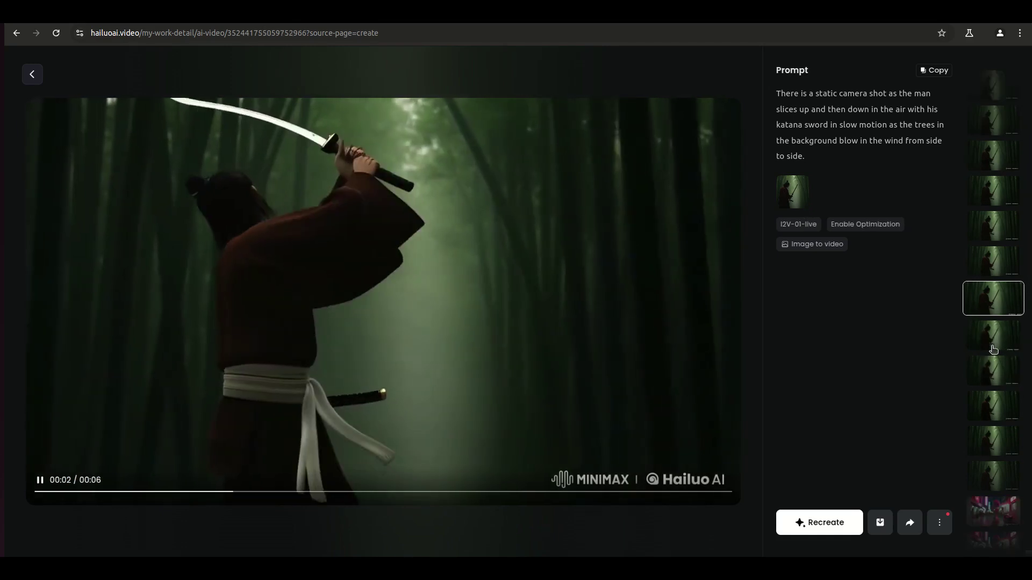
left_click(1001, 377)
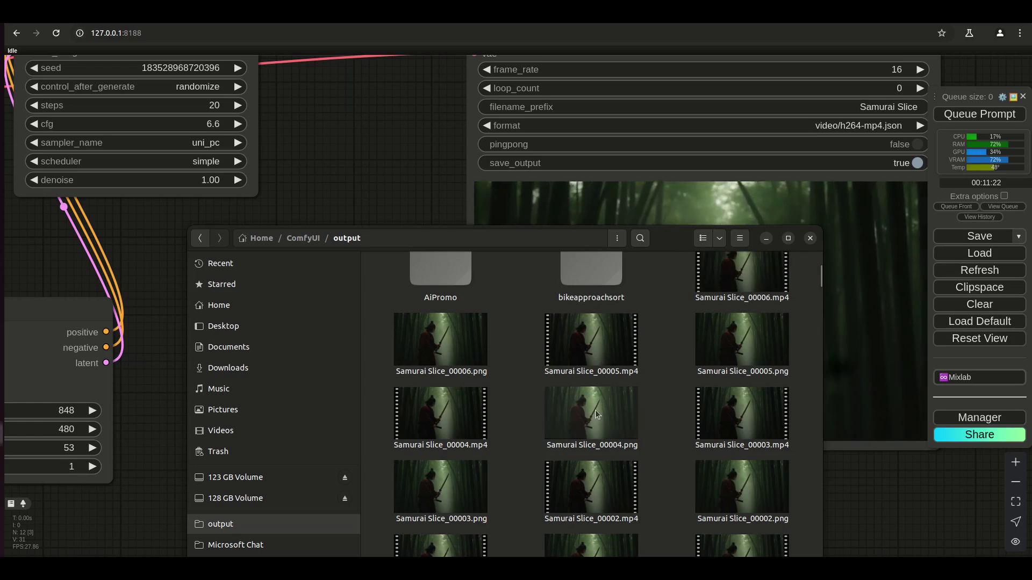
Step: Open Samurai Slice_00006.mp4 in VLC and place the player and file windows side by side
right_click(742, 287)
left_click(749, 290)
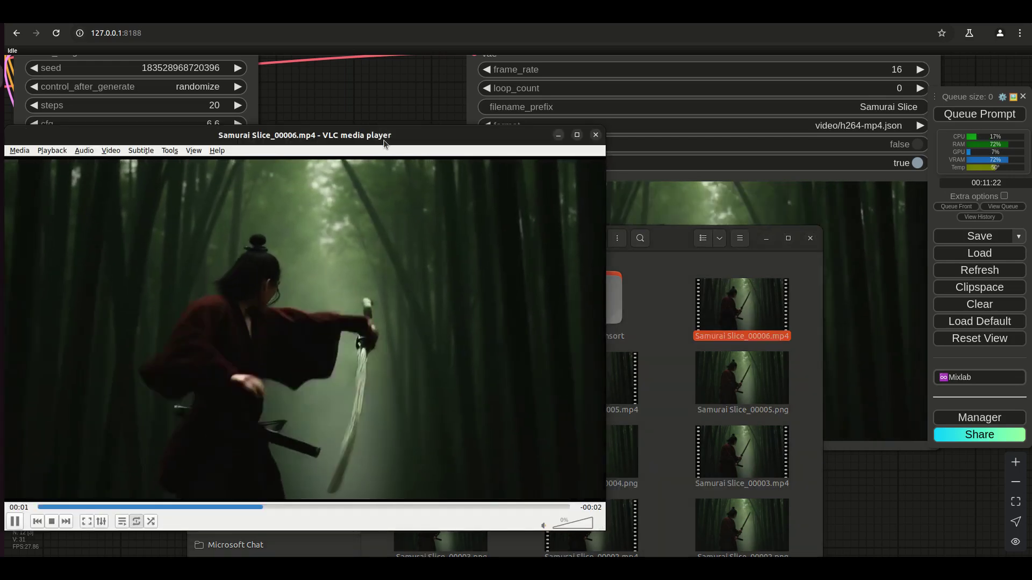
left_click_drag(384, 142, 328, 143)
left_click_drag(664, 245, 845, 248)
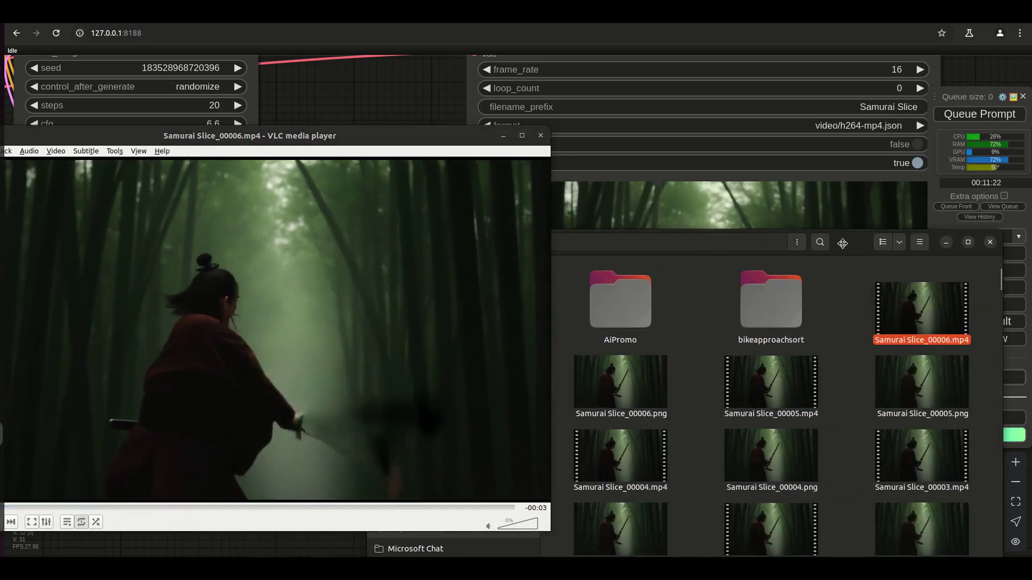
Step: Play Samurai Slice clips 00005, 00004, 00003 and 00002, then Pinkhair-video_00019.mp4, in VLC
double_click(731, 387)
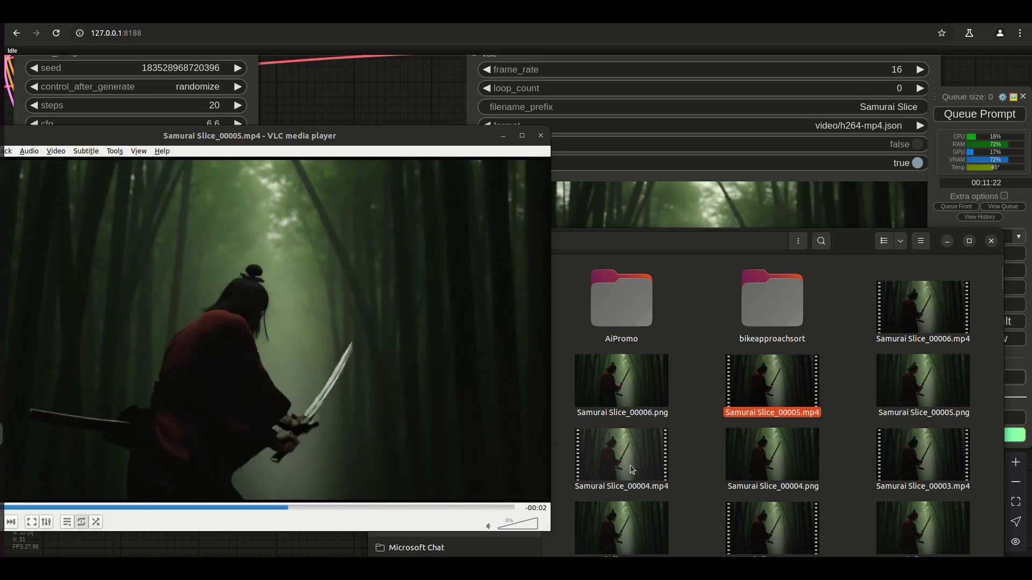
left_click_drag(630, 465, 376, 397)
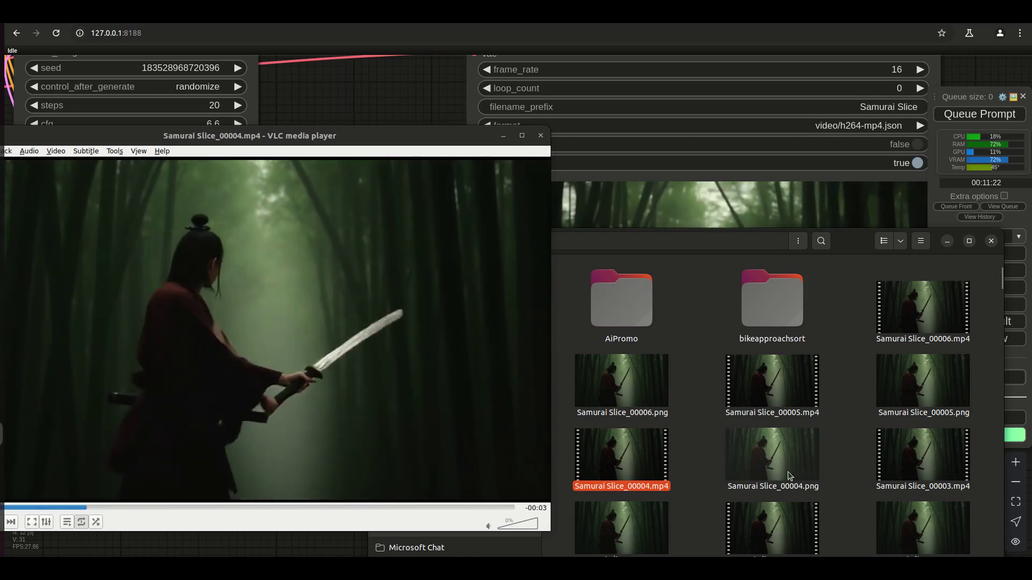
left_click(917, 464)
left_click_drag(916, 464, 374, 401)
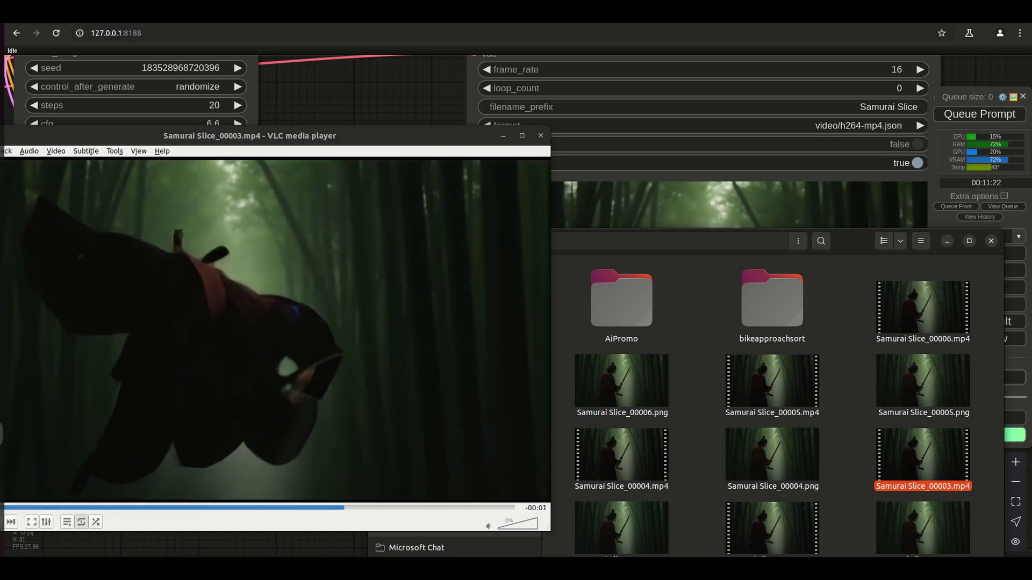
left_click_drag(772, 527, 351, 434)
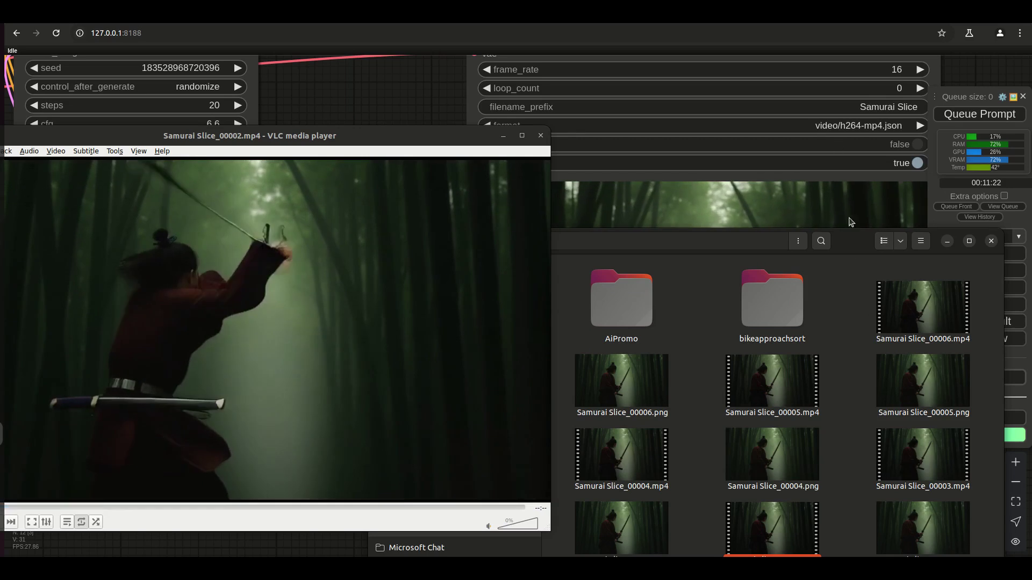
left_click_drag(857, 244, 856, 148)
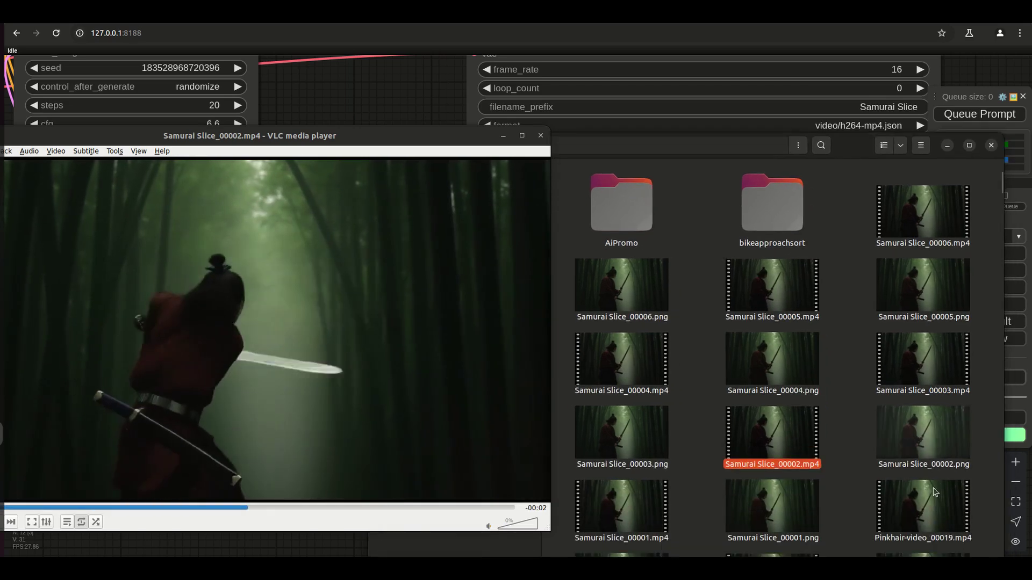
left_click_drag(923, 508, 386, 410)
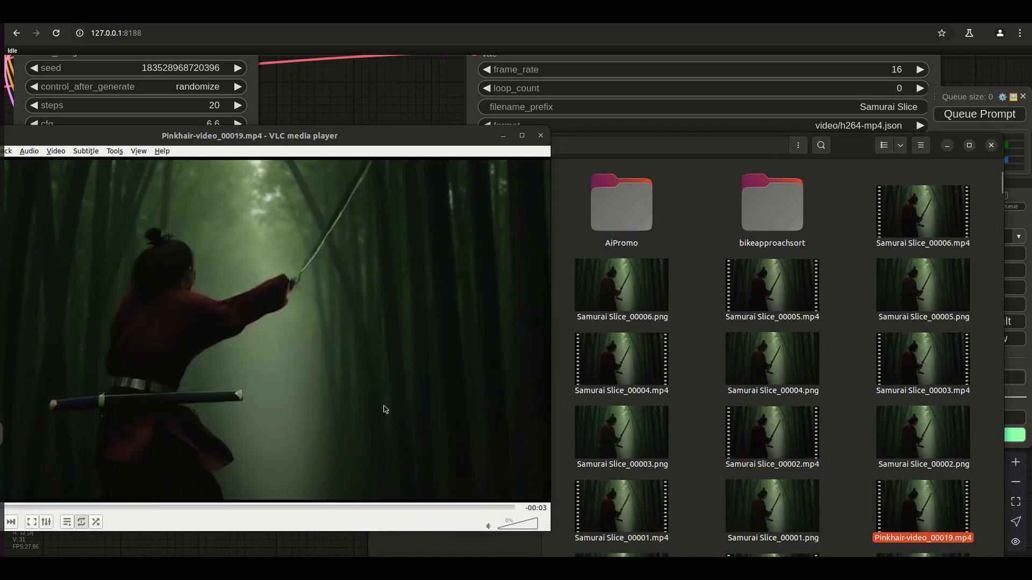
Step: Hide the file window, watch Pinkhair-video_00019.mp4 to the end, then quit VLC with Ctrl+Q
left_click(947, 146)
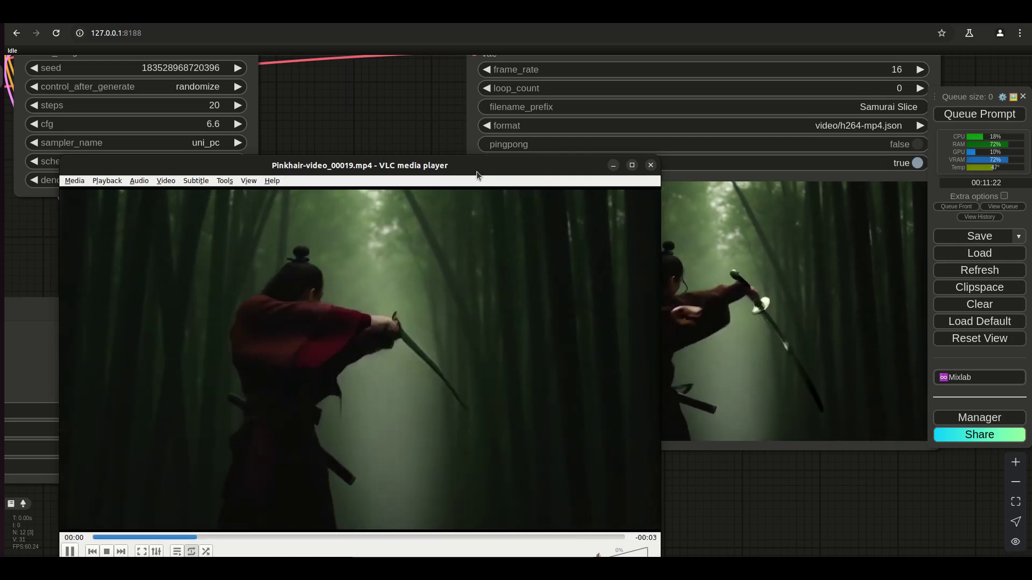
key("ctrl+q")
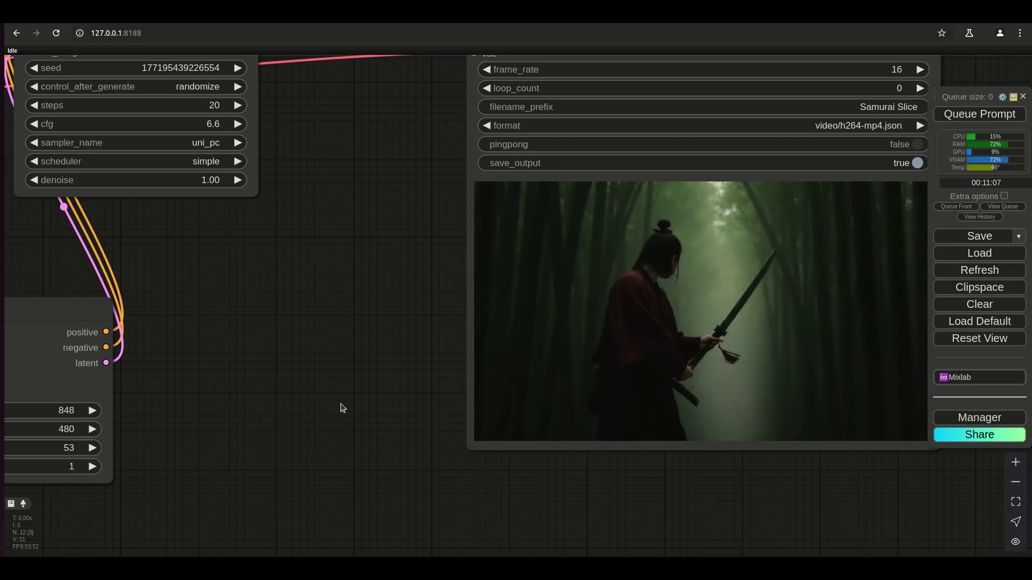
scroll(320, 403, "down", 2)
left_click_drag(320, 403, 785, 226)
scroll(692, 316, "up", 3)
scroll(691, 316, "down", 3)
left_click_drag(601, 484, 278, 546)
scroll(505, 387, "up", 3)
left_click_drag(505, 387, 359, 495)
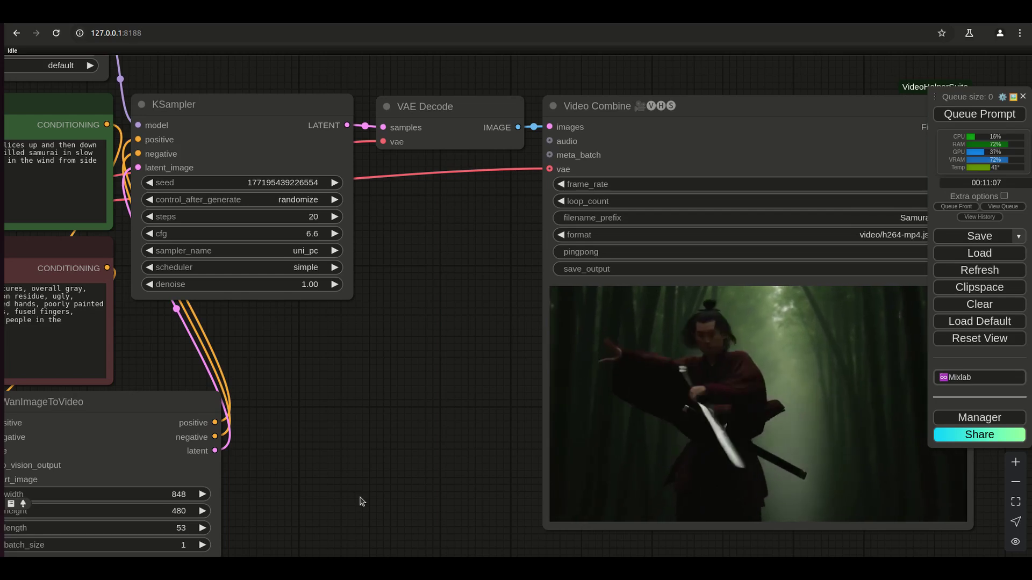
left_click_drag(414, 462, 362, 435)
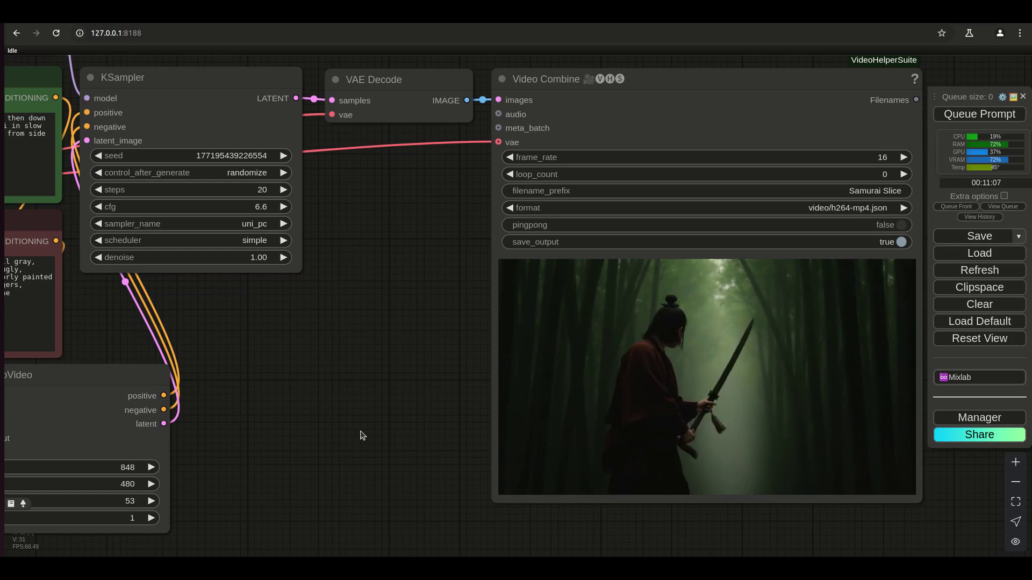
left_click_drag(398, 474, 435, 468)
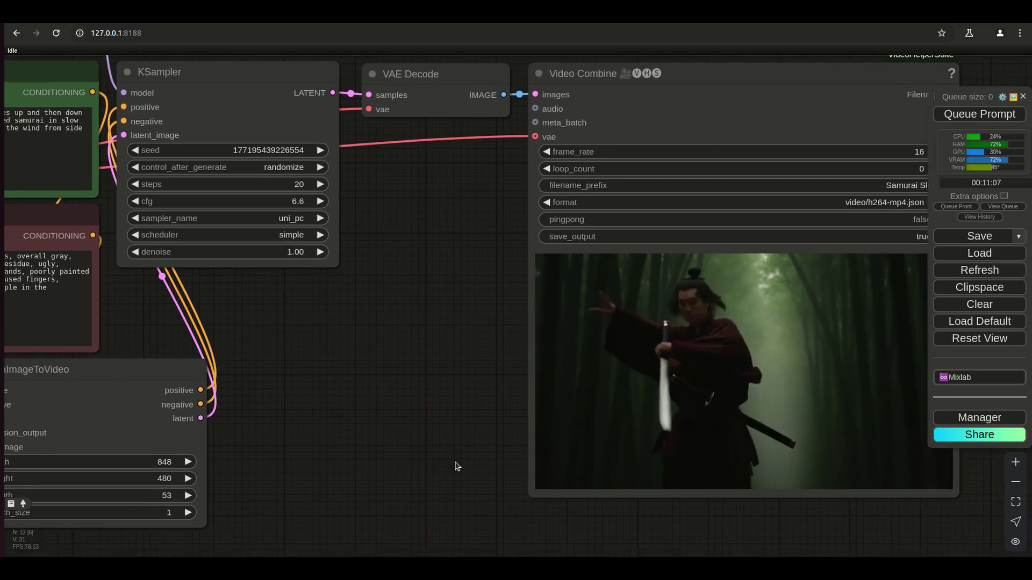
left_click_drag(407, 427, 362, 410)
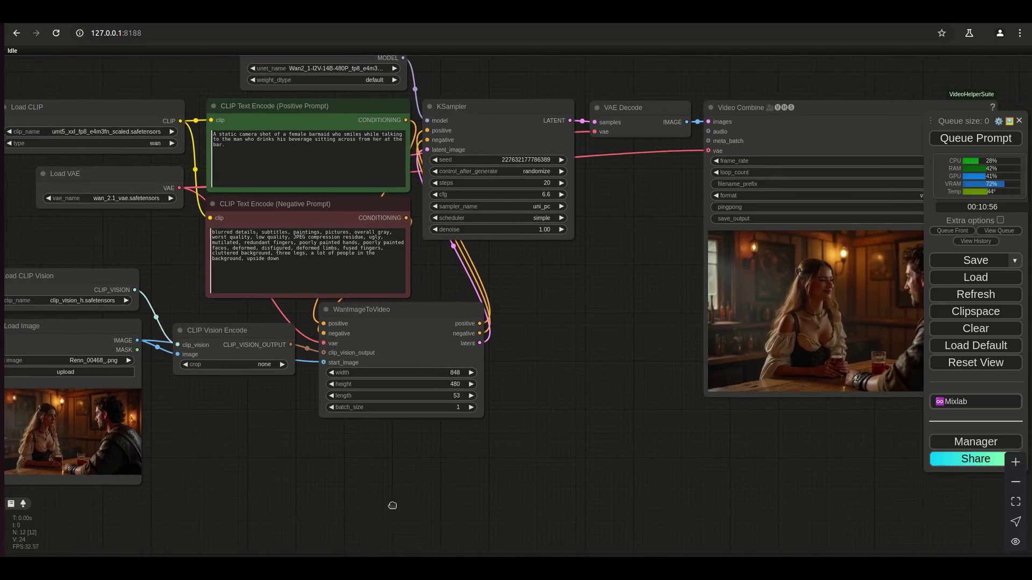
Step: Pan the canvas across the barmaid workflow's loader nodes and its Video Combine preview
left_click_drag(530, 481, 398, 499)
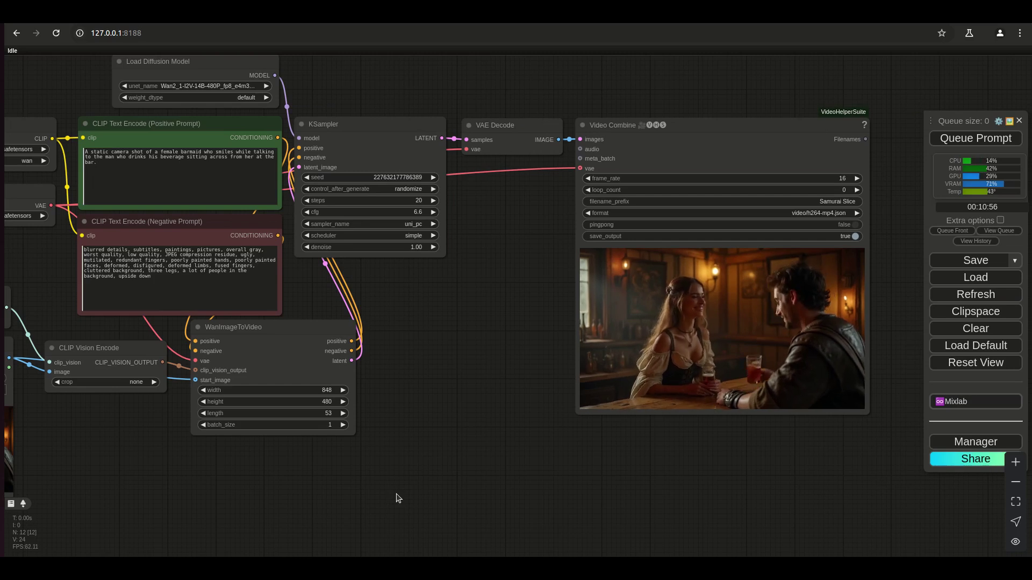
left_click_drag(209, 518, 518, 511)
scroll(385, 499, "up", 3)
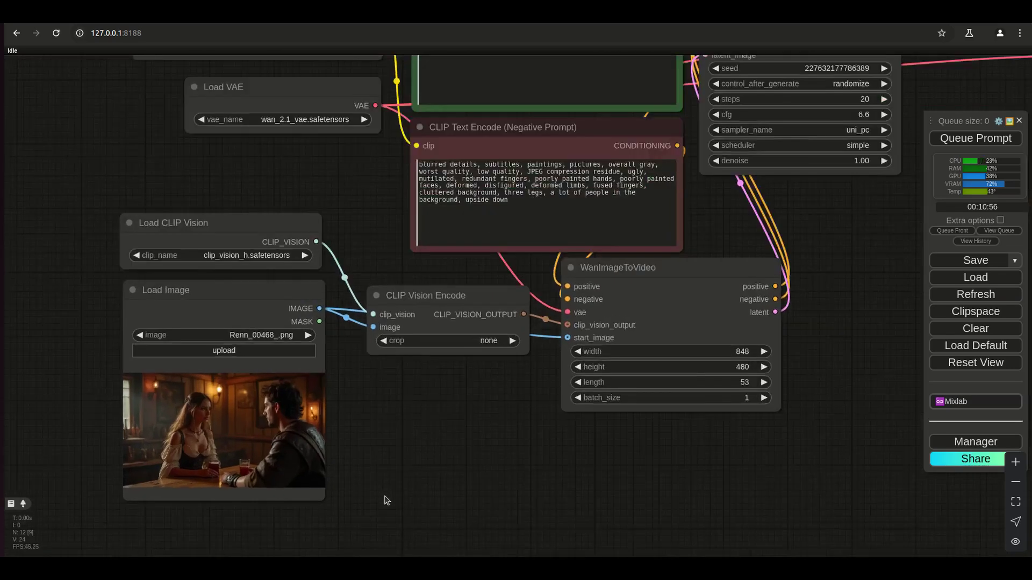
scroll(485, 451, "right", 5)
scroll(485, 452, "up", 3)
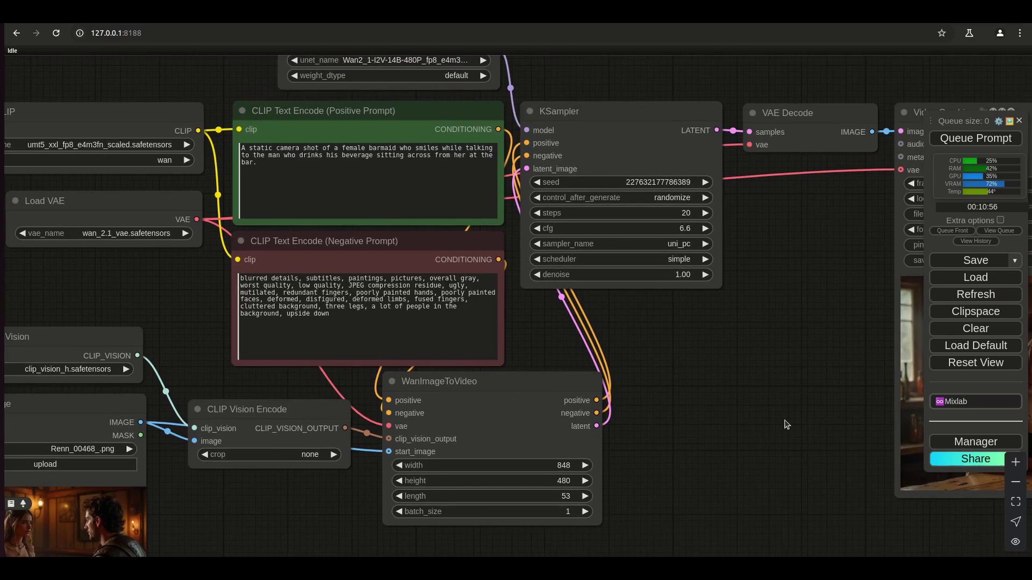
left_click_drag(785, 424, 275, 411)
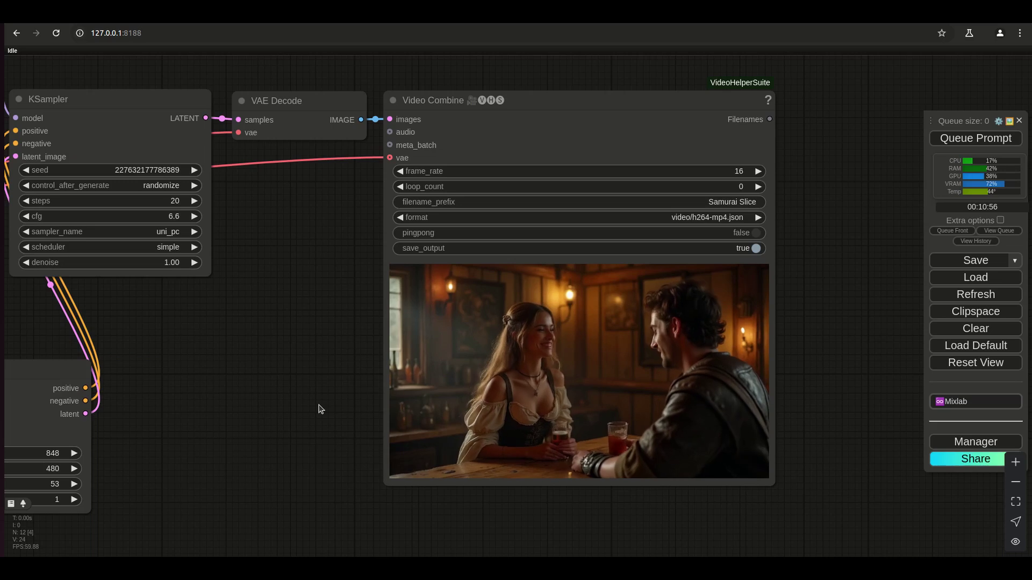
scroll(320, 410, "up", 3)
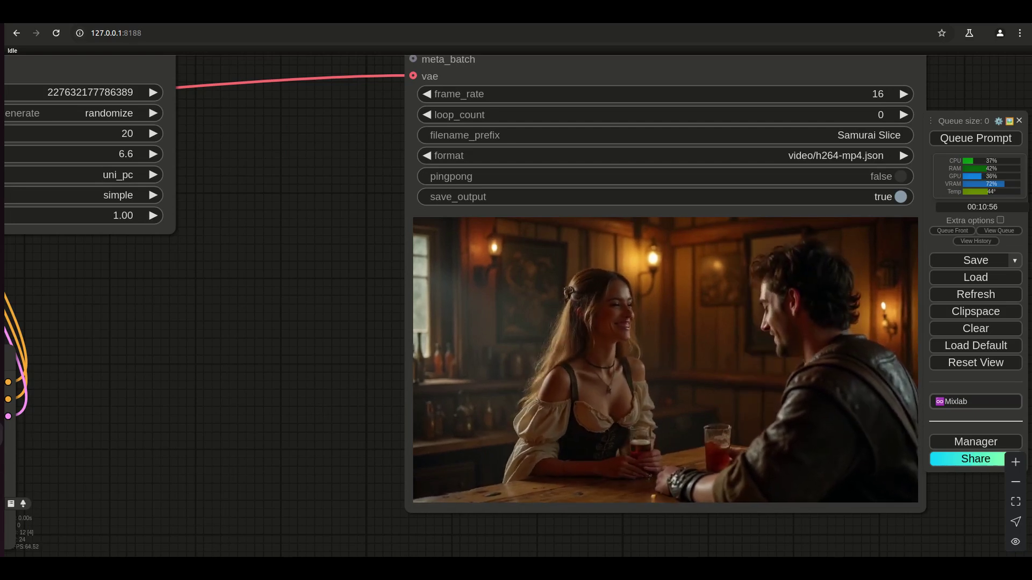
Step: Open the ComfyUI output folder and play Samurai Slice_00014.mp4 in VLC
left_click(7, 430)
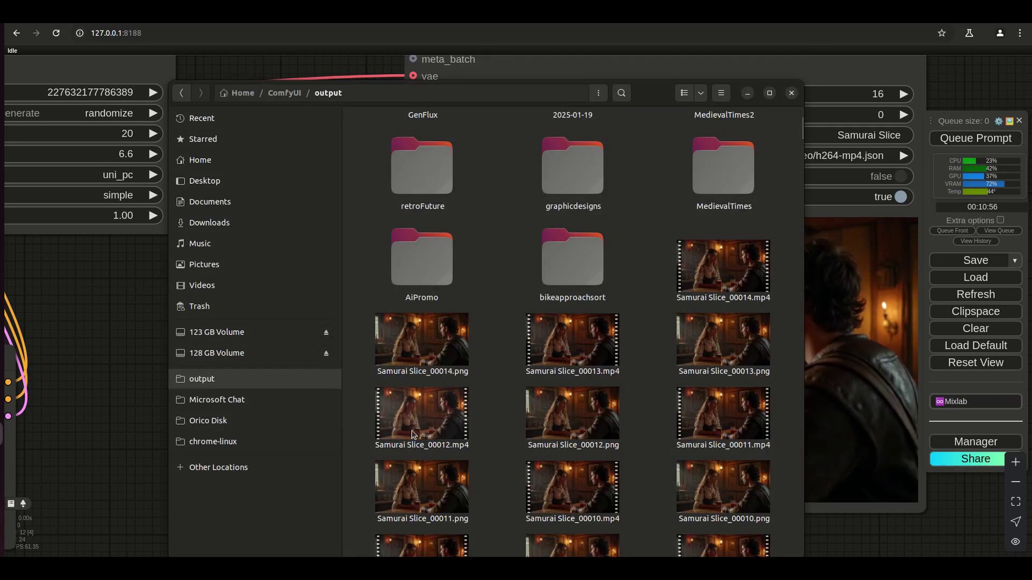
scroll(489, 428, "down", 2)
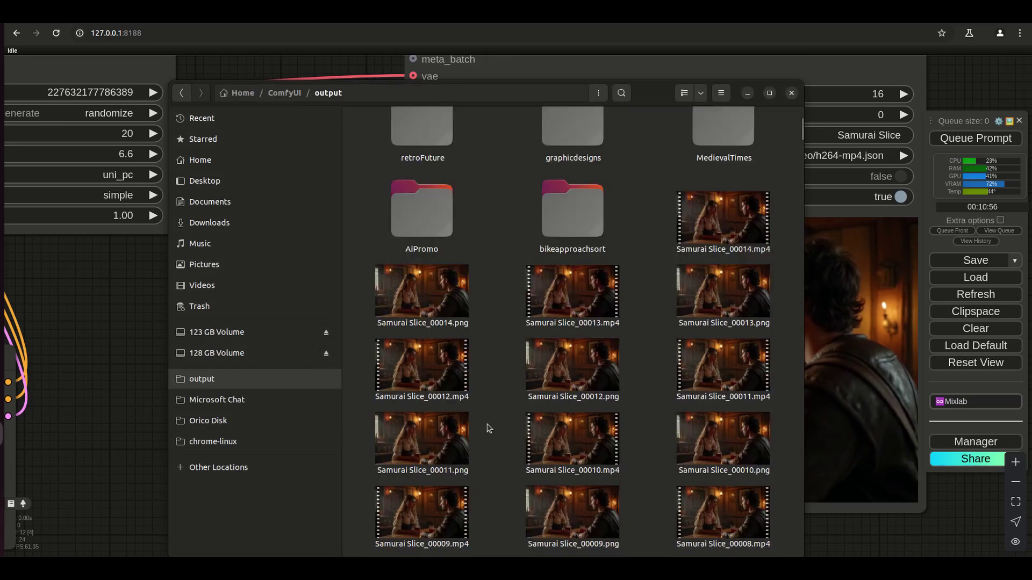
left_click(733, 241)
double_click(711, 230)
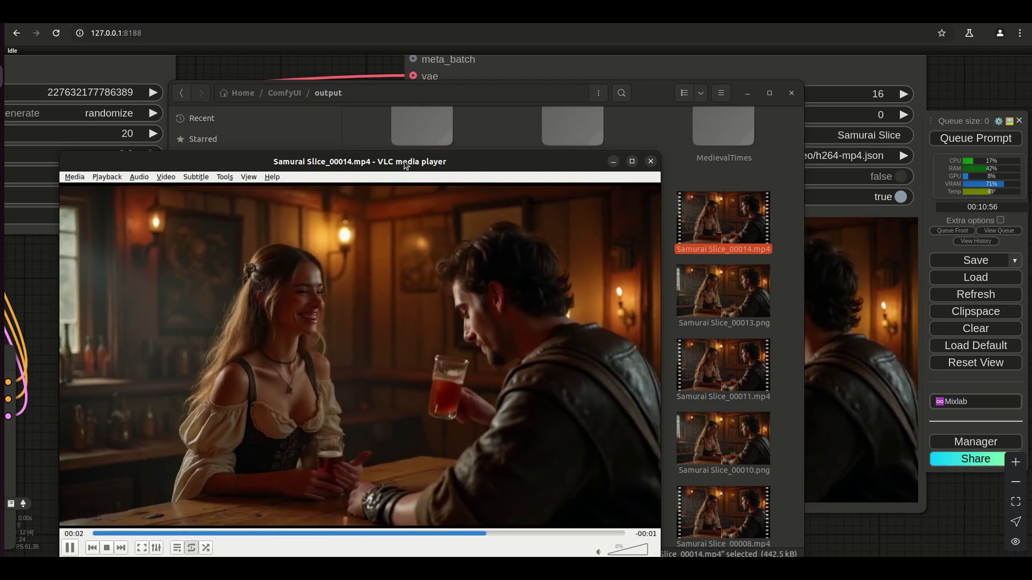
left_click_drag(396, 168, 358, 166)
Step: Play Samurai Slice 00011, 00012.png, 00010 and 00008 in VLC, then close VLC and Files
double_click(723, 371)
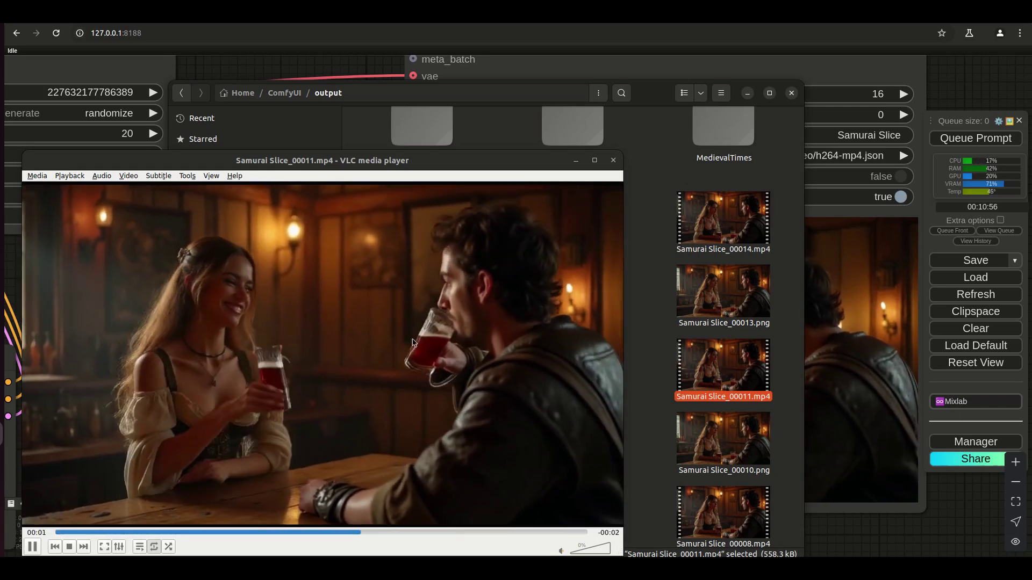
left_click_drag(404, 161, 248, 155)
left_click_drag(600, 373, 161, 344)
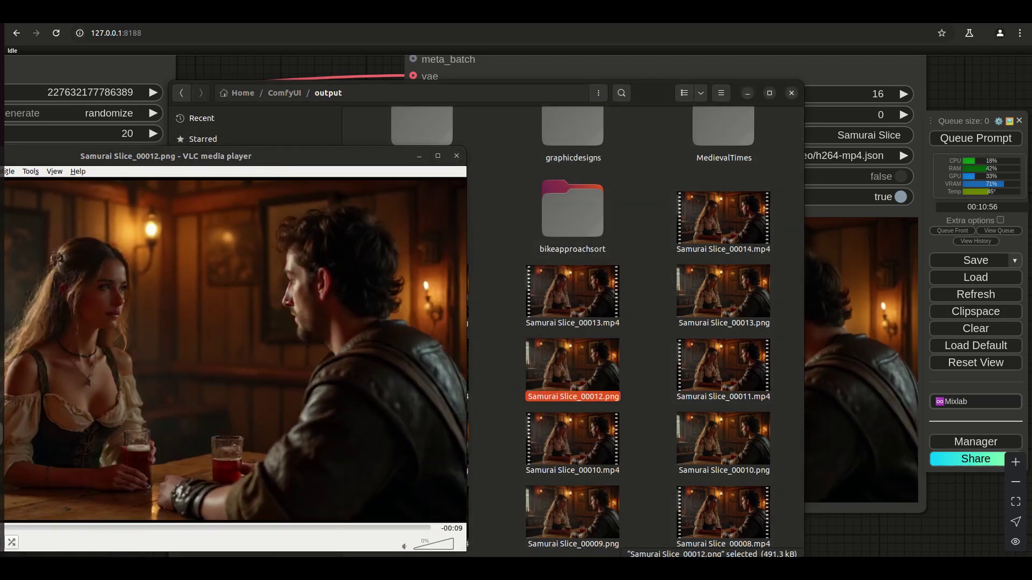
left_click_drag(597, 449, 356, 433)
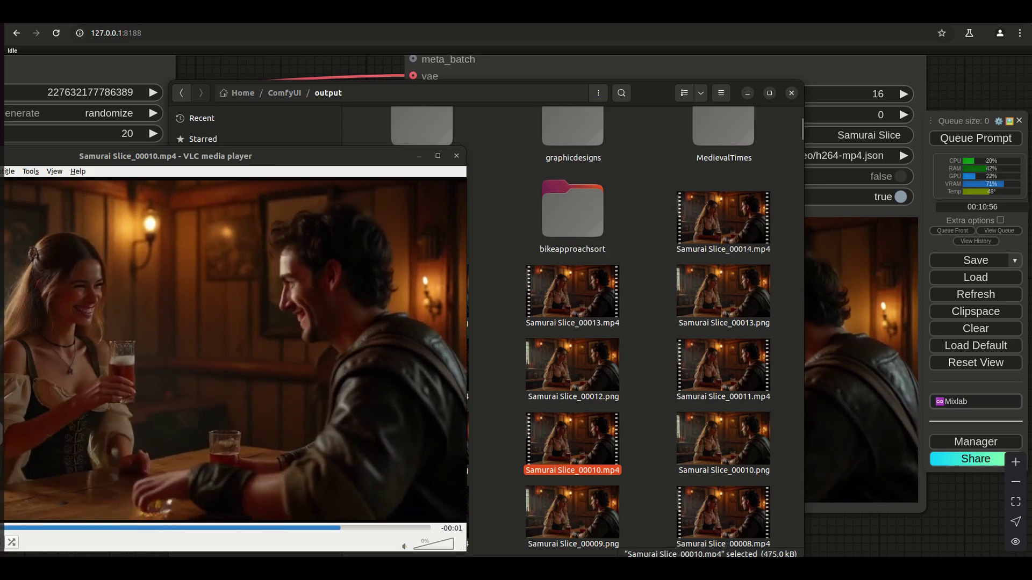
left_click_drag(724, 510, 408, 425)
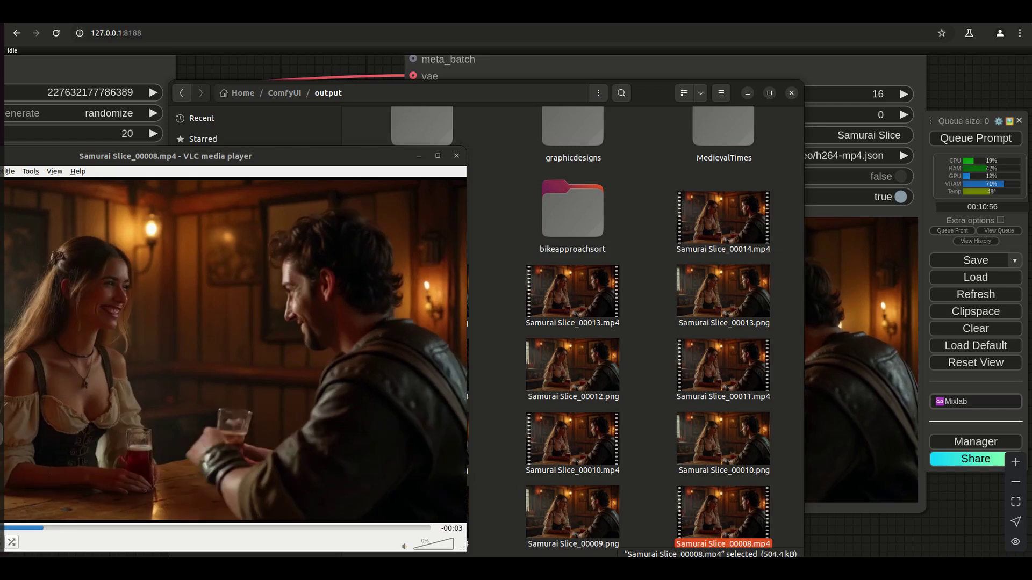
scroll(572, 333, "down", 3)
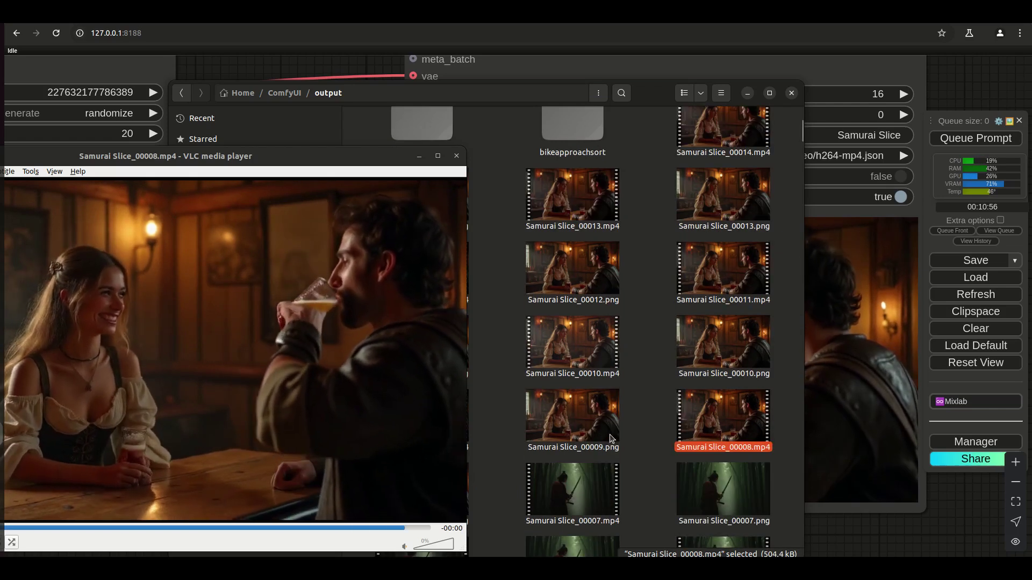
left_click(456, 156)
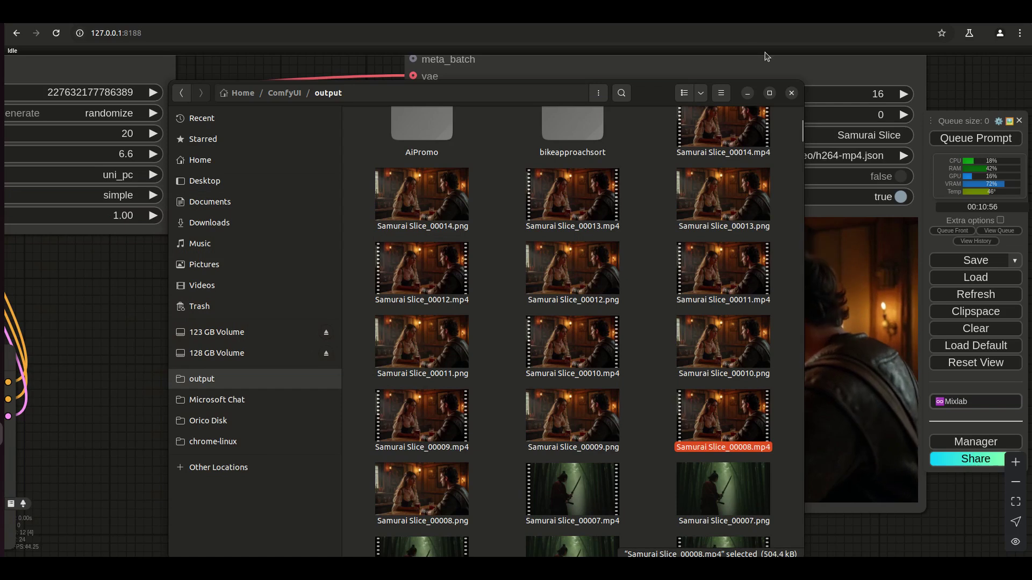
key("ctrl+w")
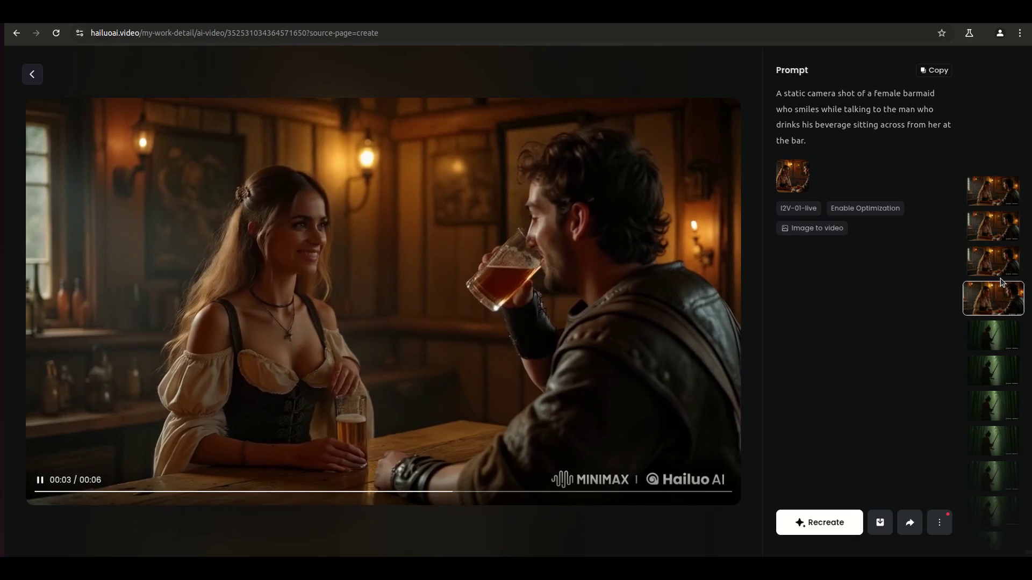
Step: Play the first, second and third Hailuo barmaid versions from the list, then return to ComfyUI
left_click(999, 271)
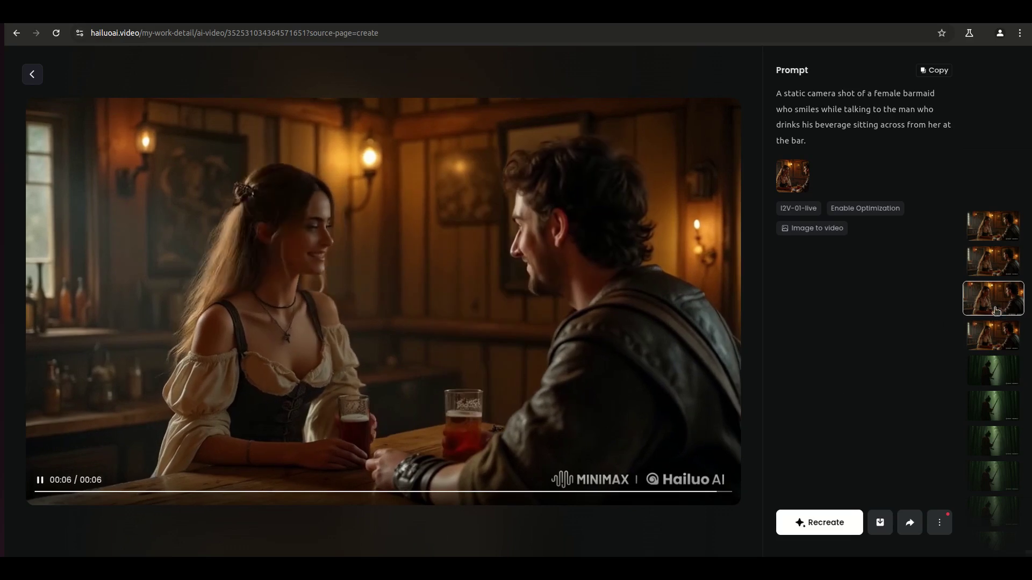
left_click(993, 262)
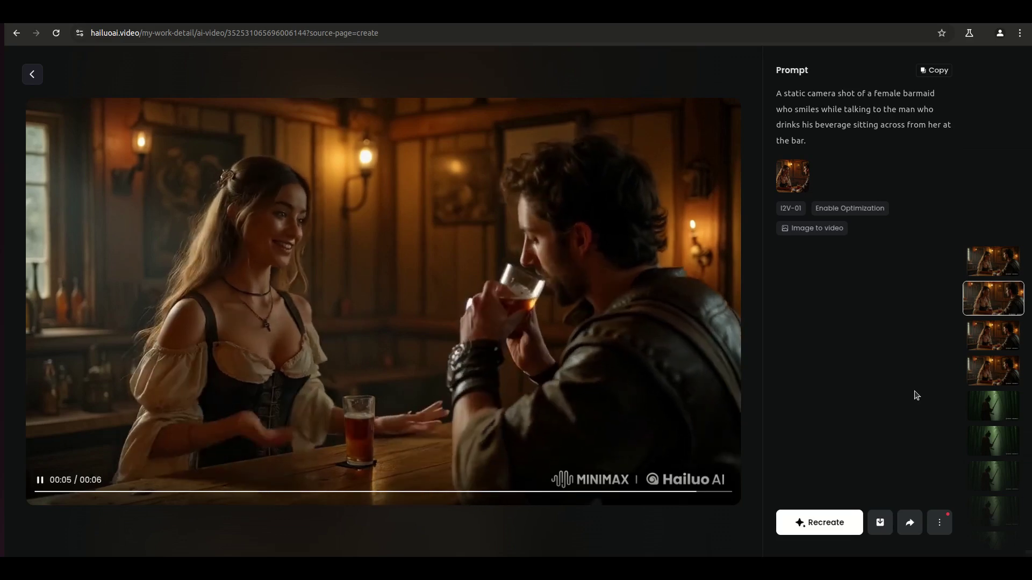
scroll(916, 395, "up", 1)
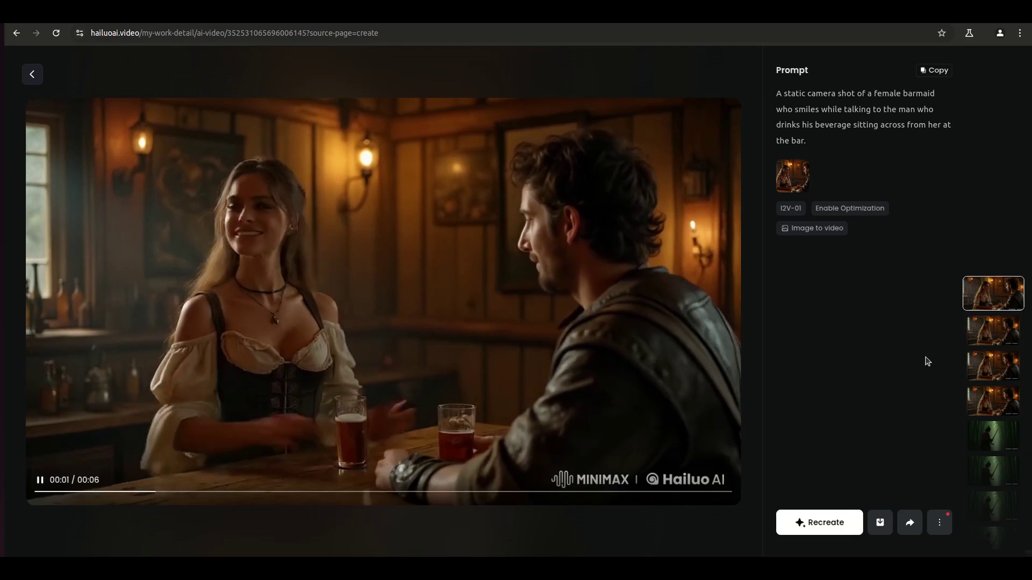
left_click(993, 330)
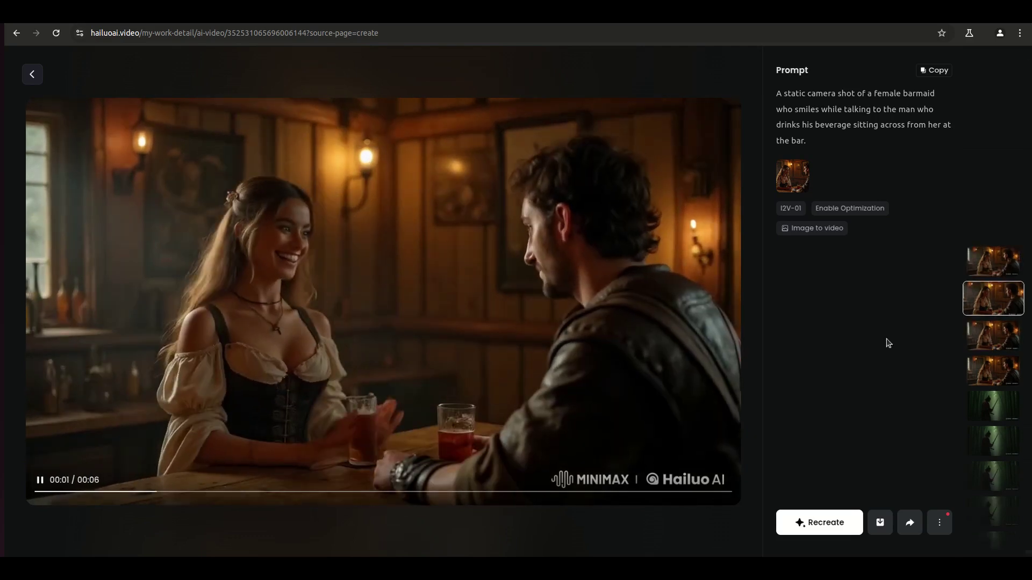
left_click(995, 266)
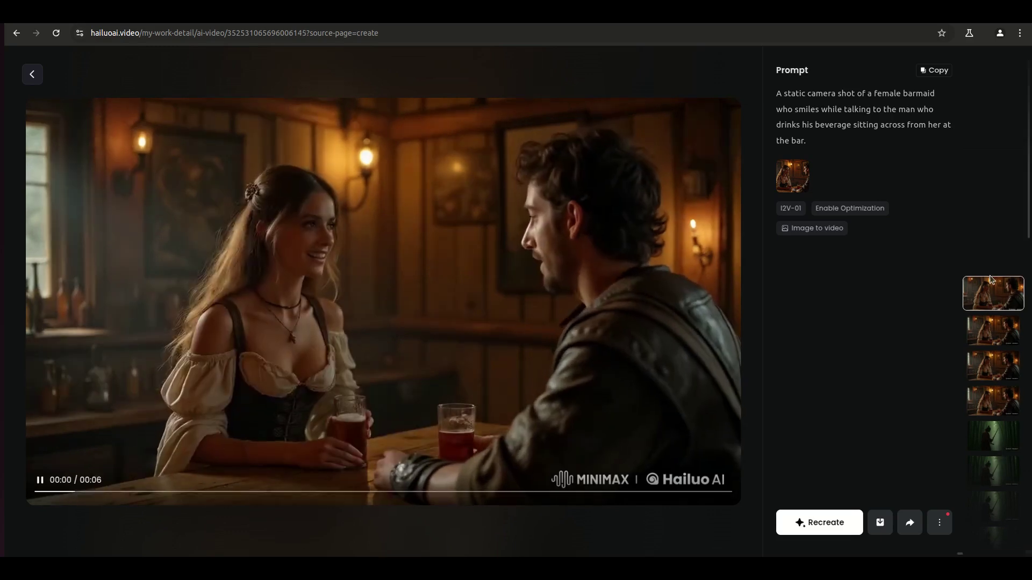
left_click(995, 366)
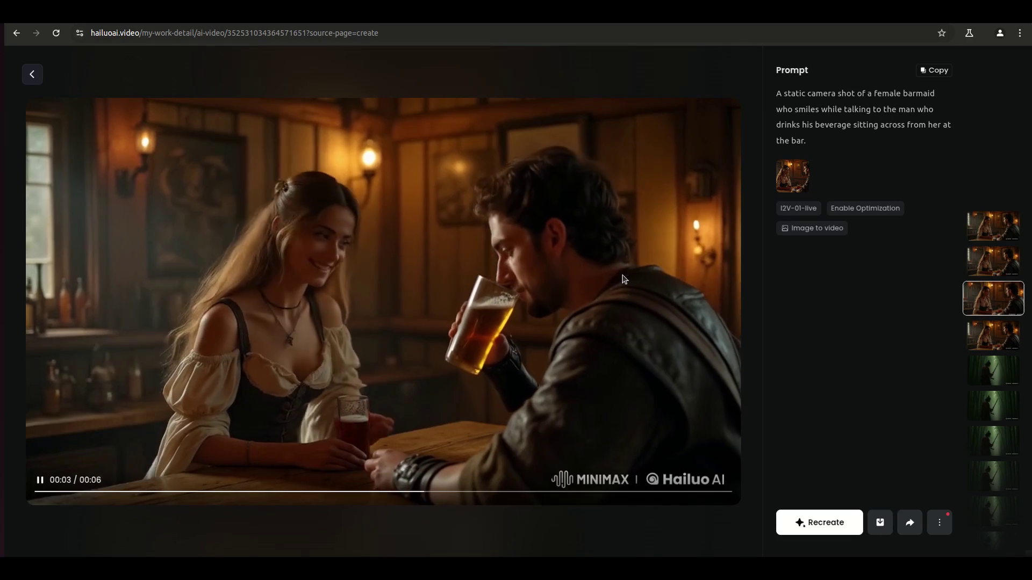
left_click(64, 22)
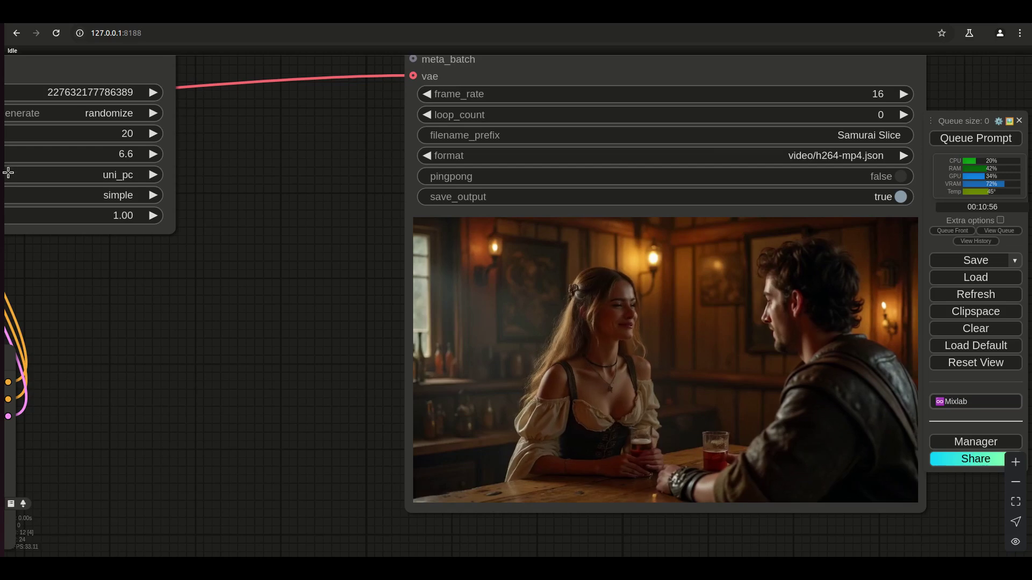
Step: Replay Samurai Slice_00013, _00014 and _00008 in VLC from the output folder, then close VLC
key("alt+Tab")
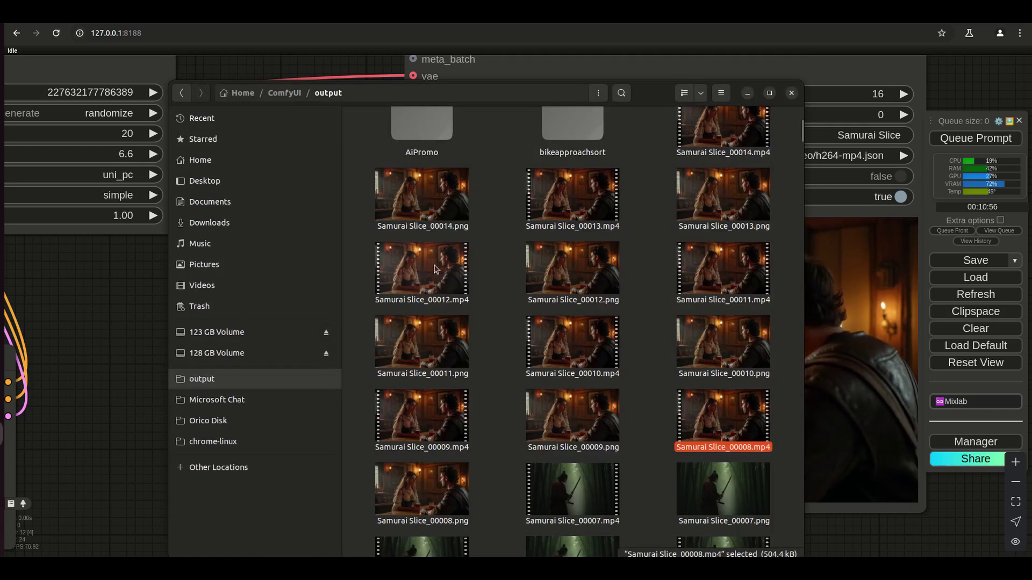
scroll(436, 262, "up", 2)
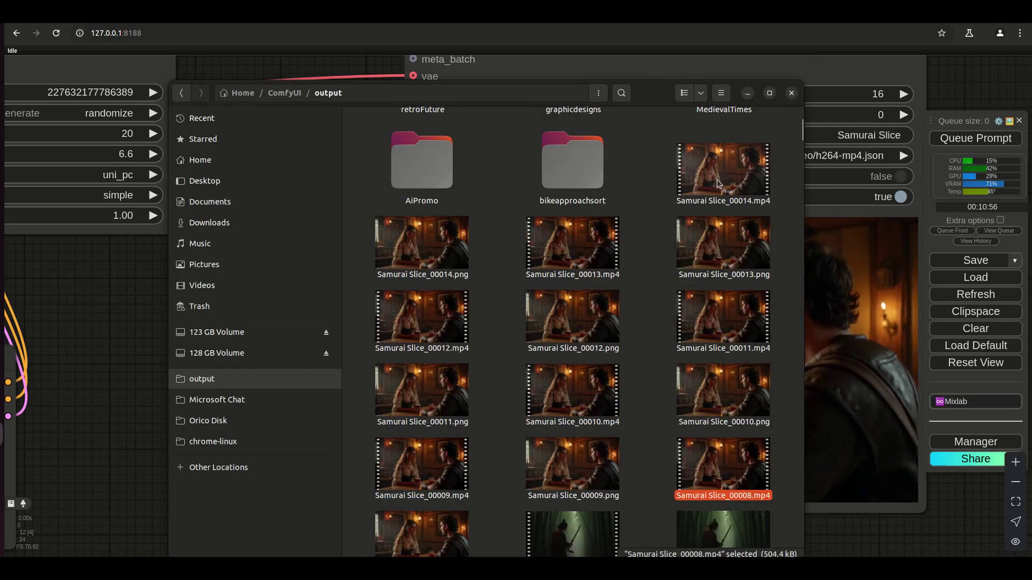
right_click(556, 233)
left_click(577, 240)
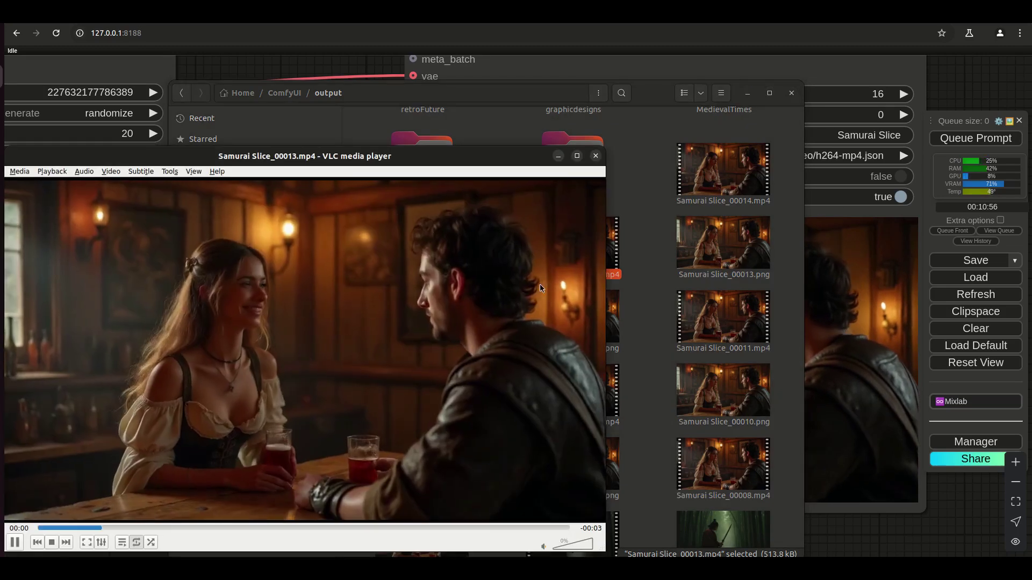
left_click_drag(723, 169, 465, 356)
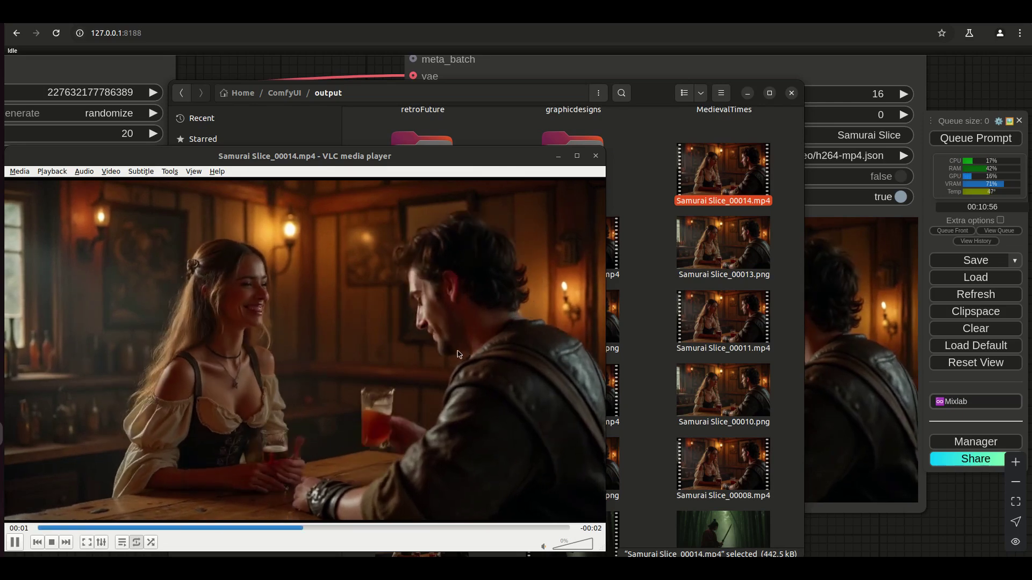
left_click_drag(594, 426, 380, 362)
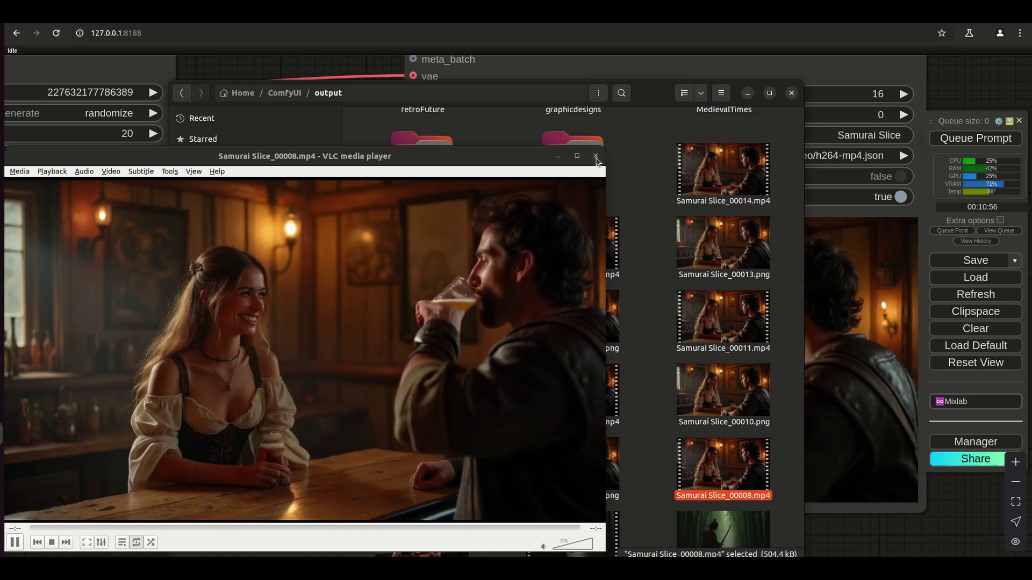
left_click(595, 156)
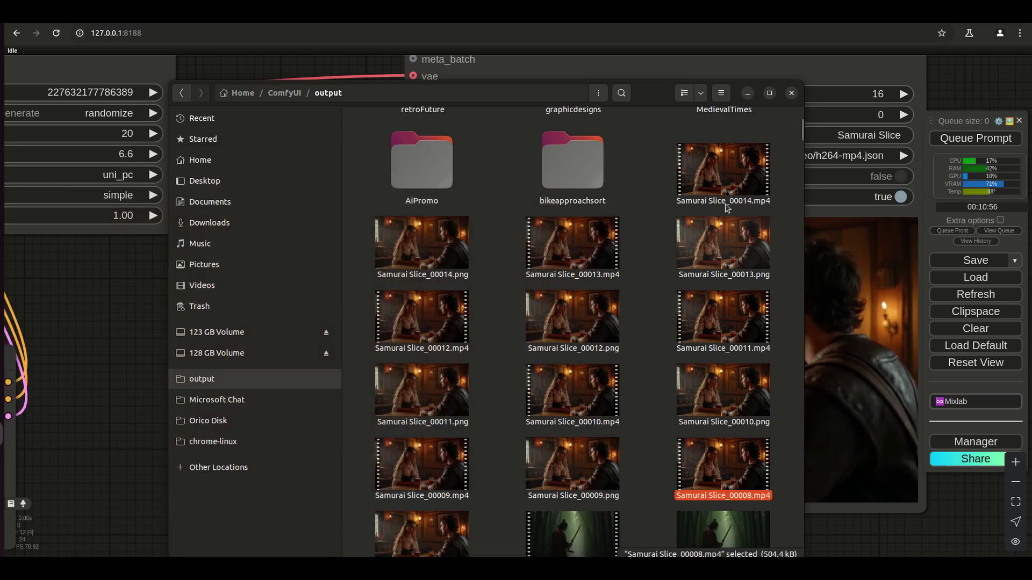
Step: Hide Files and frame KSampler, VAE Decode, Video Combine and the tavern preview on the canvas
left_click(747, 94)
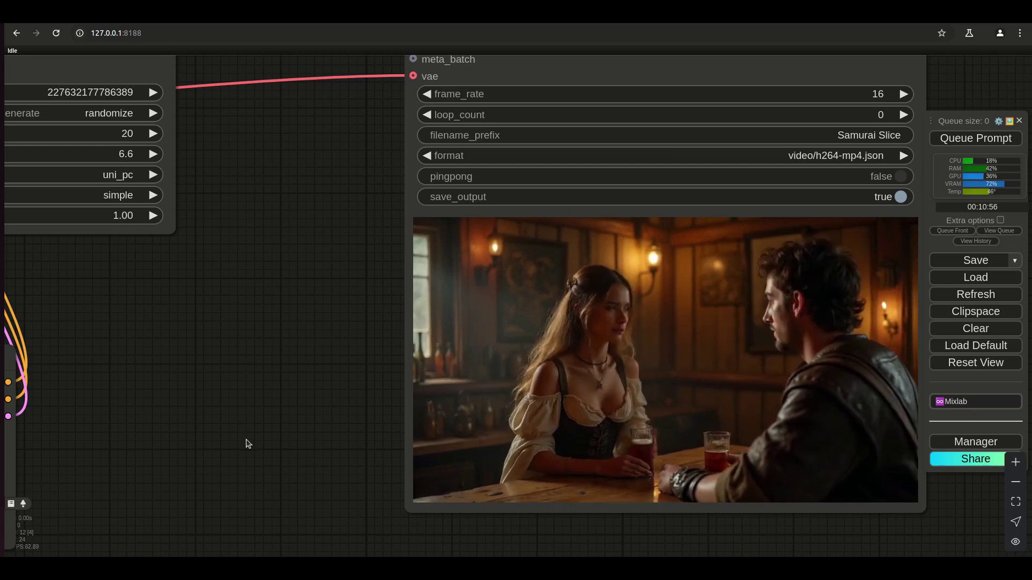
left_click_drag(252, 395, 438, 424)
left_click_drag(478, 472, 444, 451)
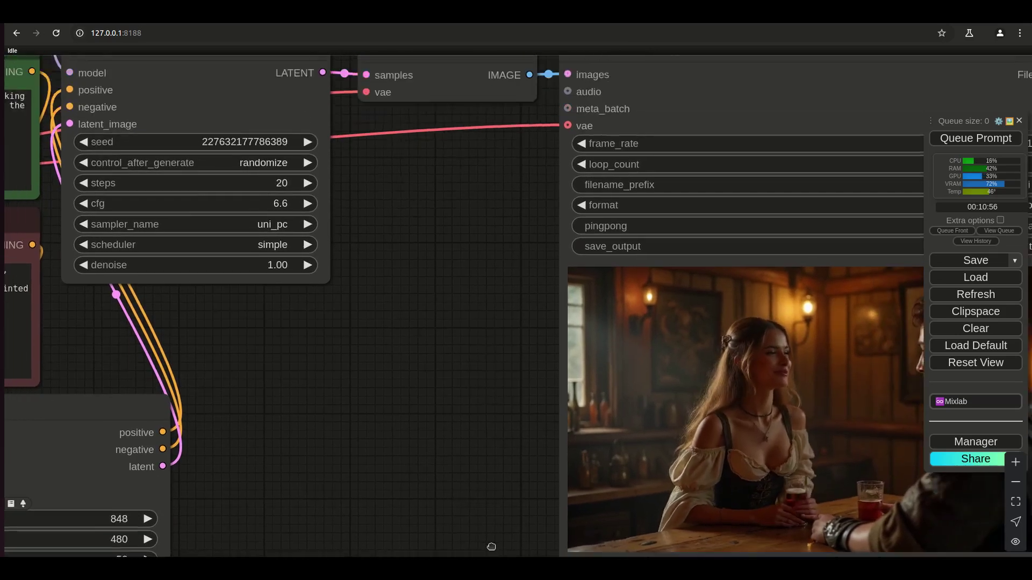
left_click_drag(388, 352, 546, 500)
scroll(546, 500, "down", 2)
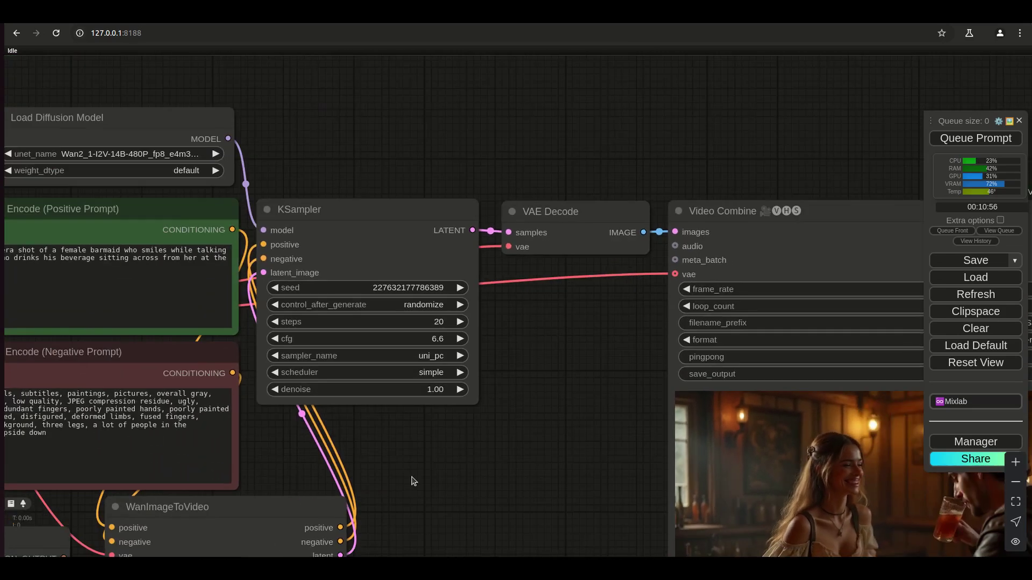
left_click_drag(421, 476, 422, 459)
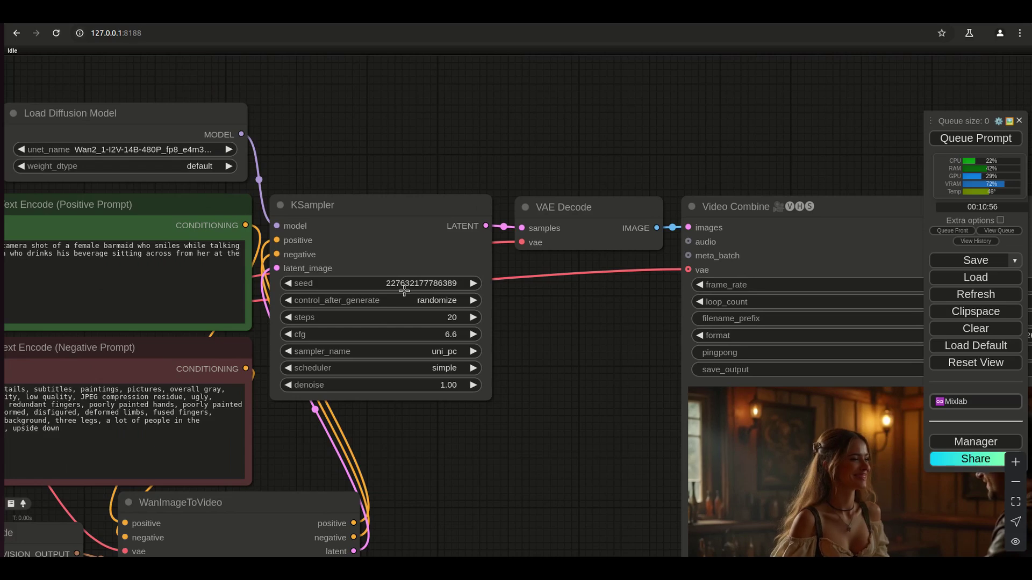
left_click_drag(596, 532, 516, 470)
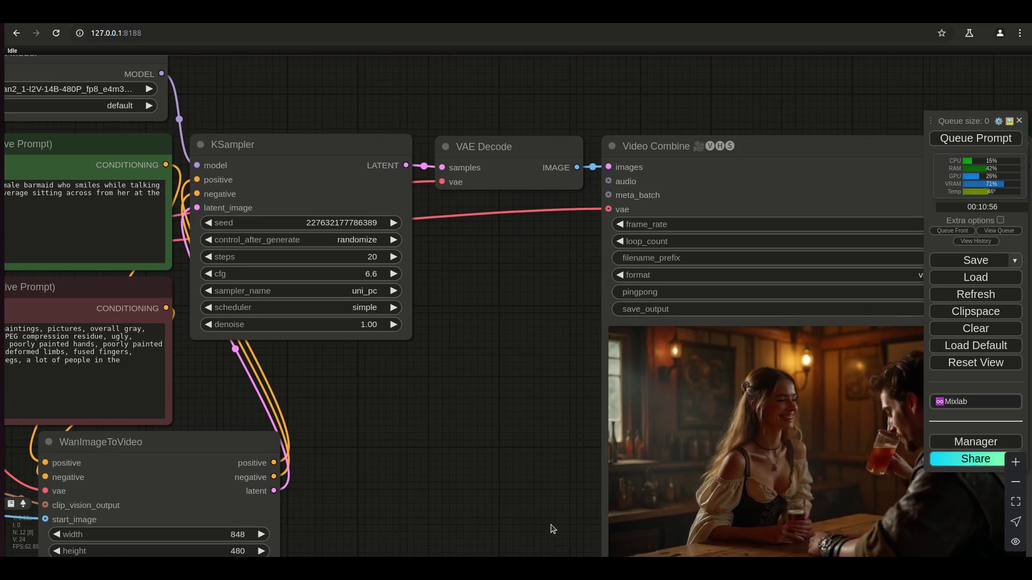
left_click_drag(512, 520, 469, 484)
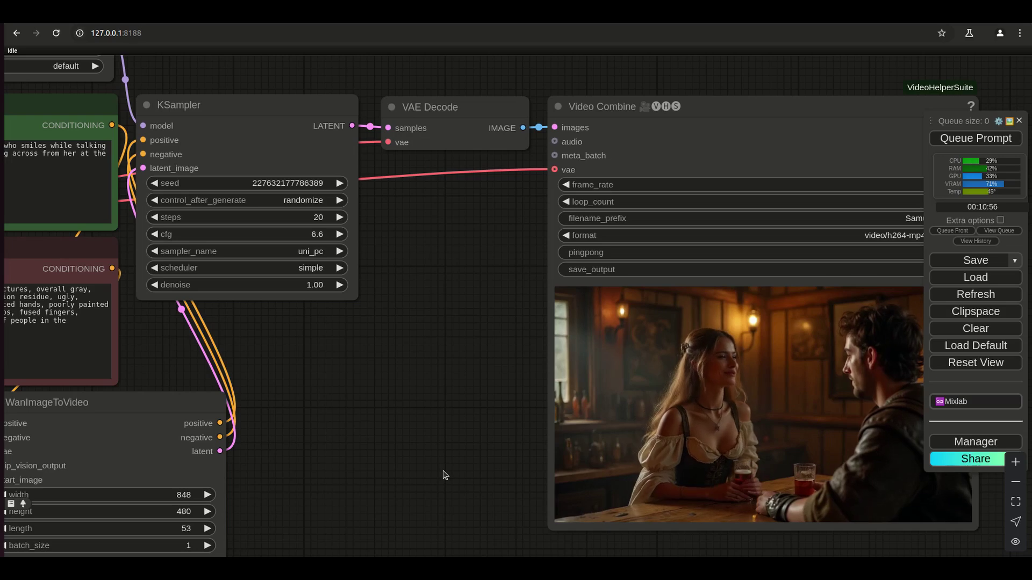
scroll(444, 475, "down", 3)
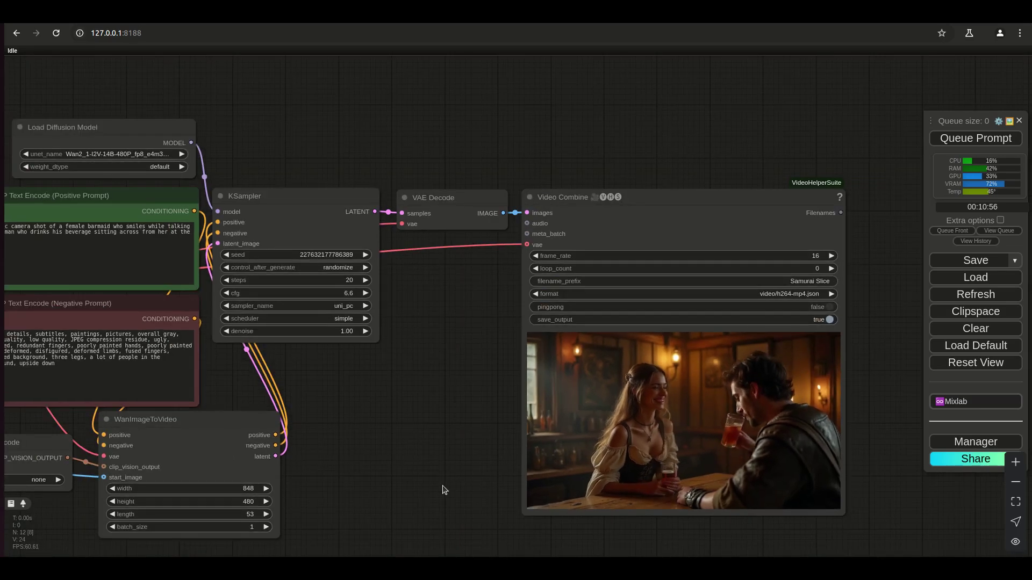
scroll(444, 490, "up", 3)
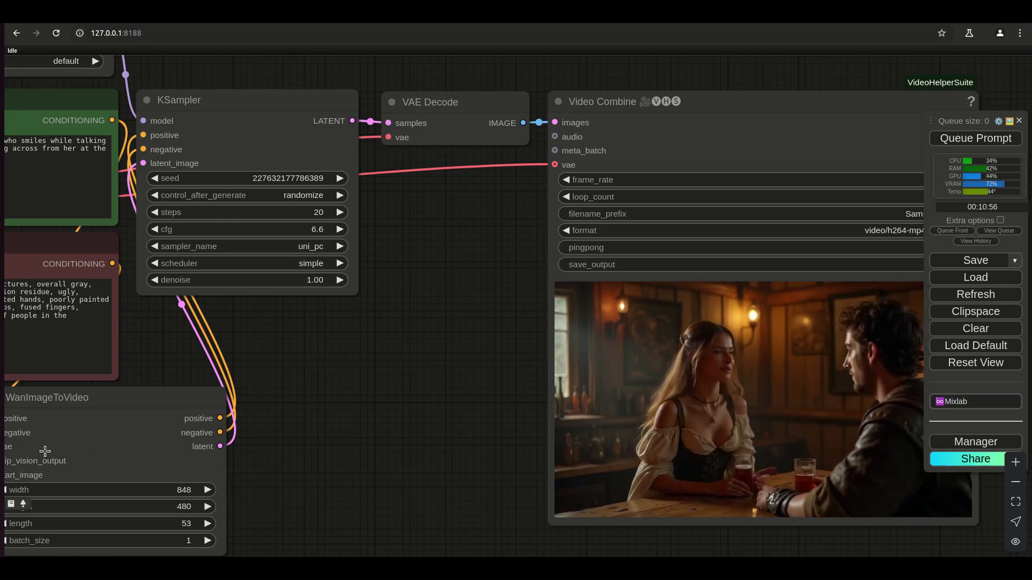
Step: Reopen the output folder and open WanVideo2_1_T2V_00006.mp4 in VLC
left_click(2, 433)
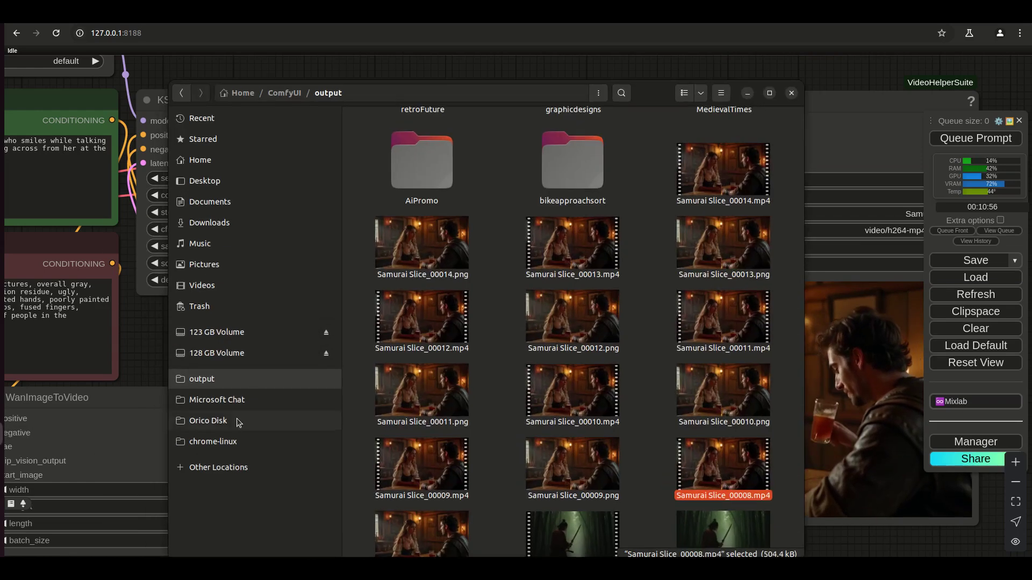
scroll(495, 404, "down", 10)
scroll(495, 404, "down", 15)
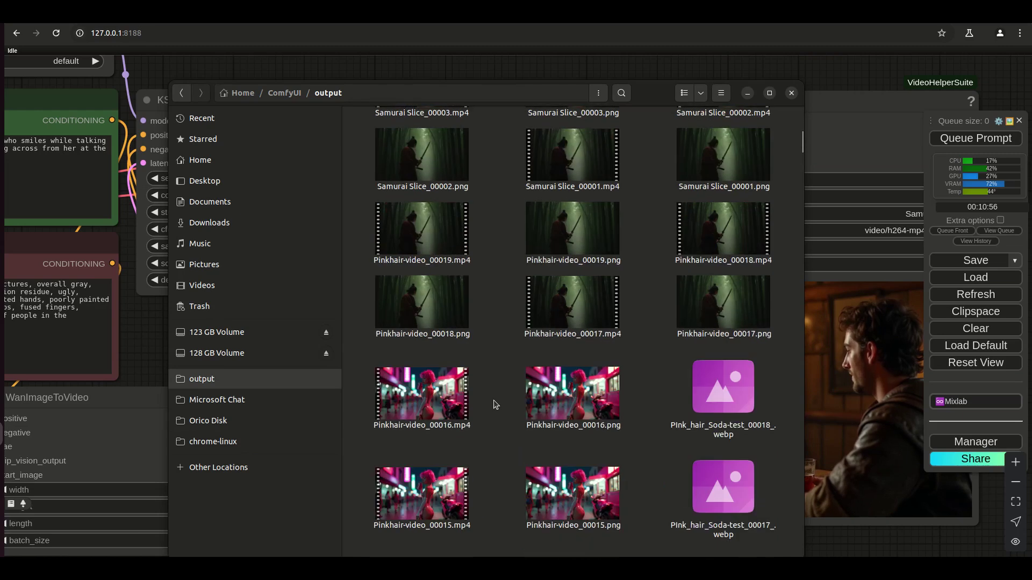
scroll(495, 404, "down", 10)
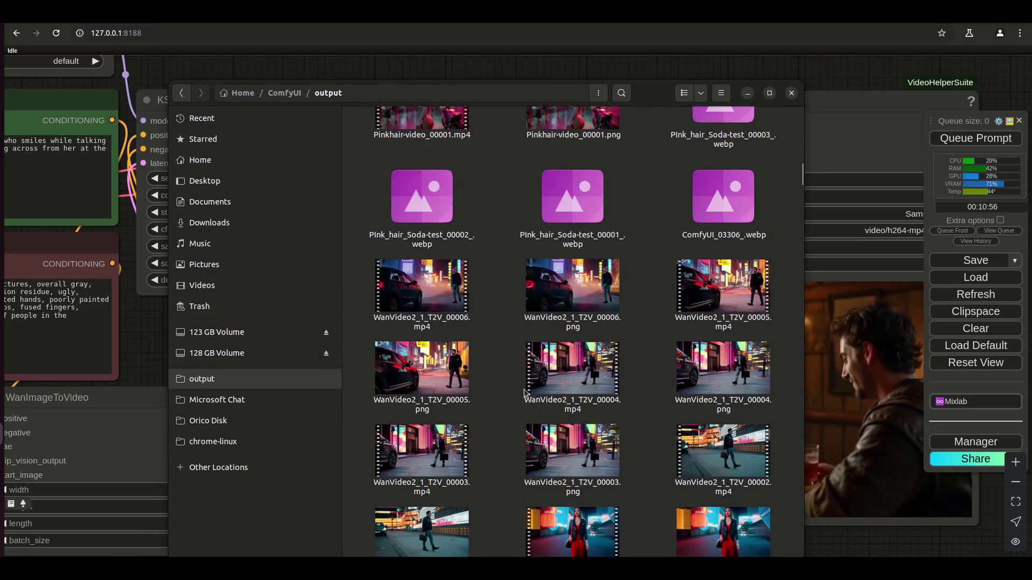
right_click(429, 286)
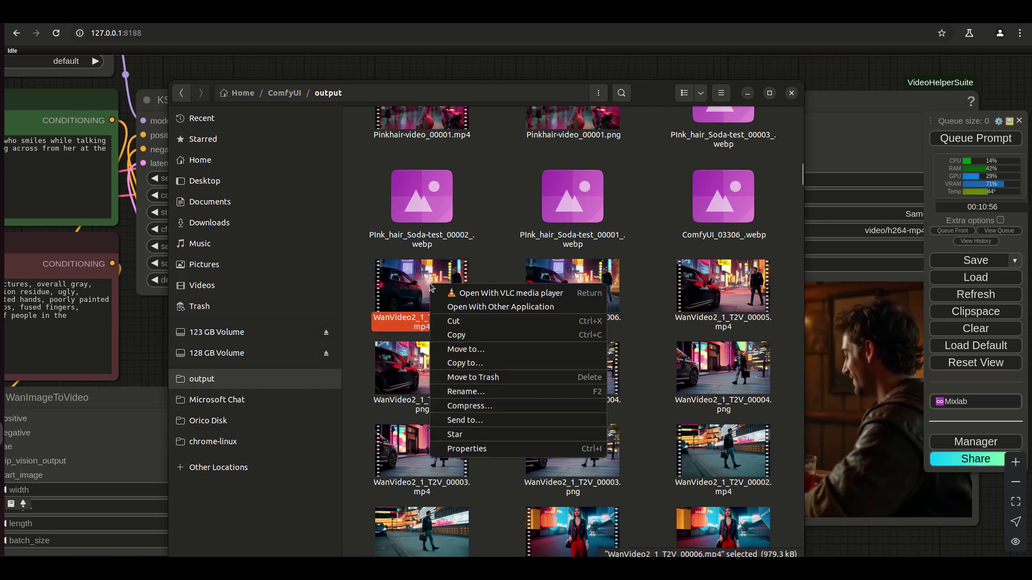
left_click(491, 334)
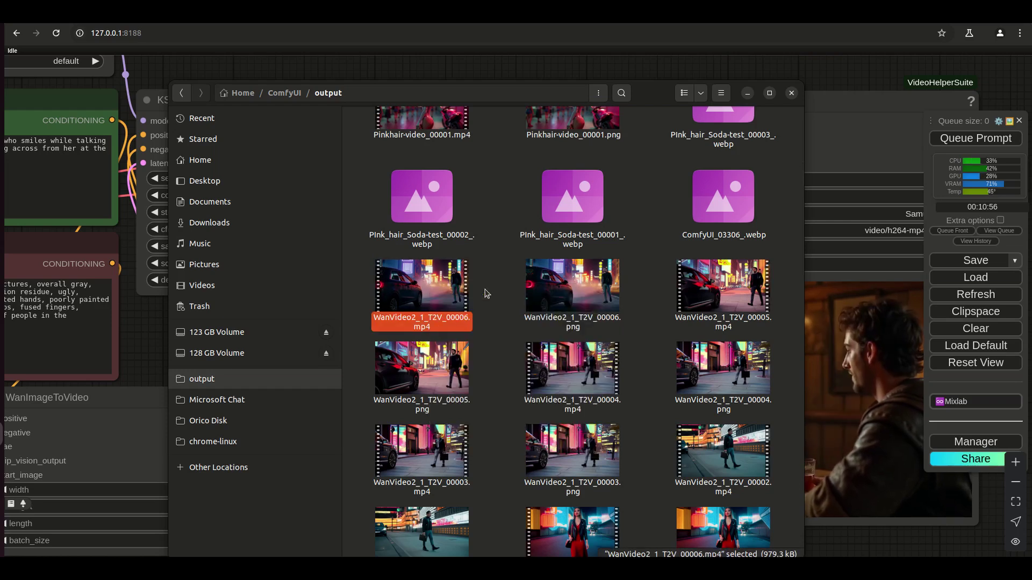
key("Return")
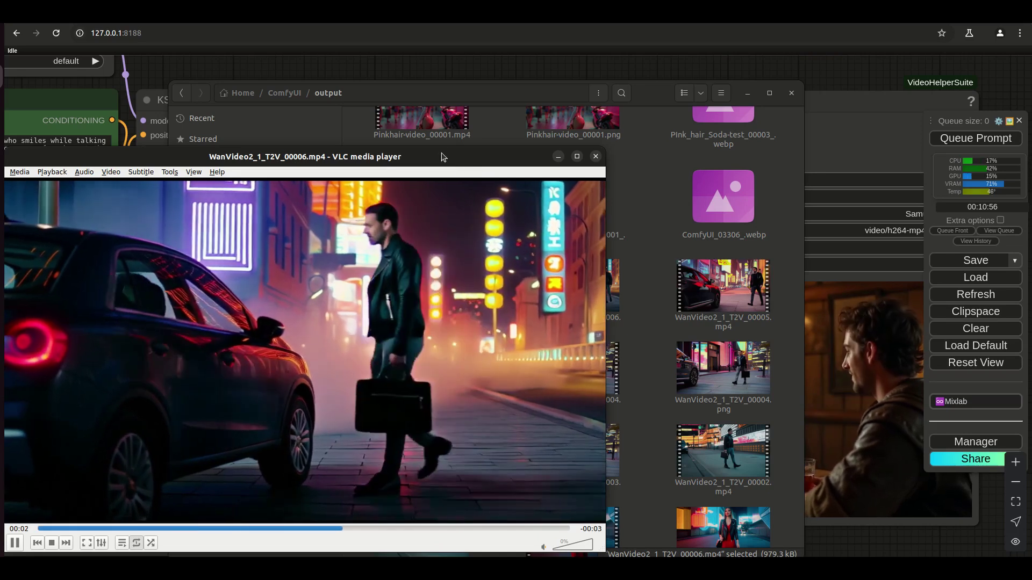
Step: Load WanVideo2_1_T2V_00005.mp4 into the VLC player
left_click_drag(441, 157, 444, 161)
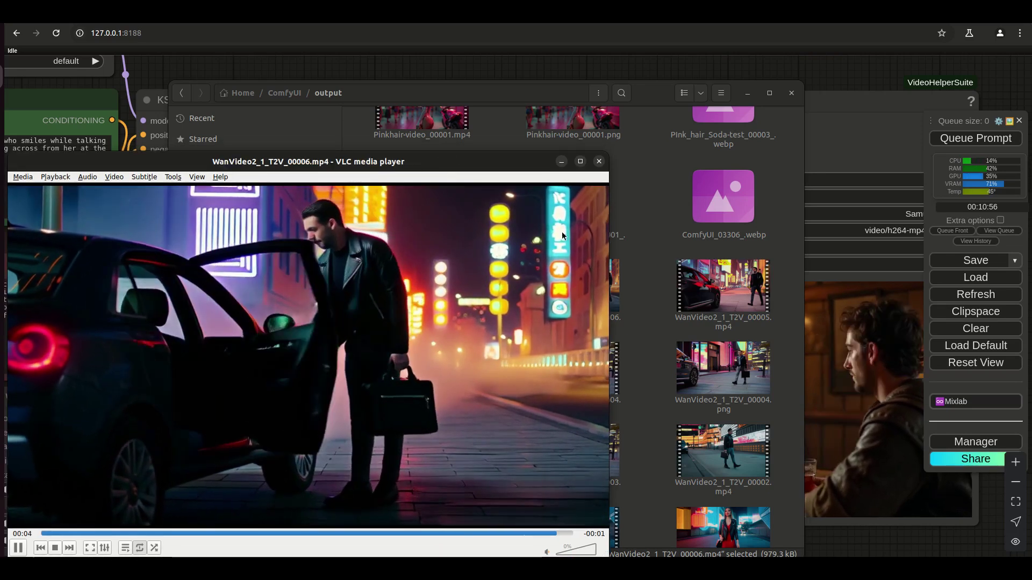
left_click(719, 284)
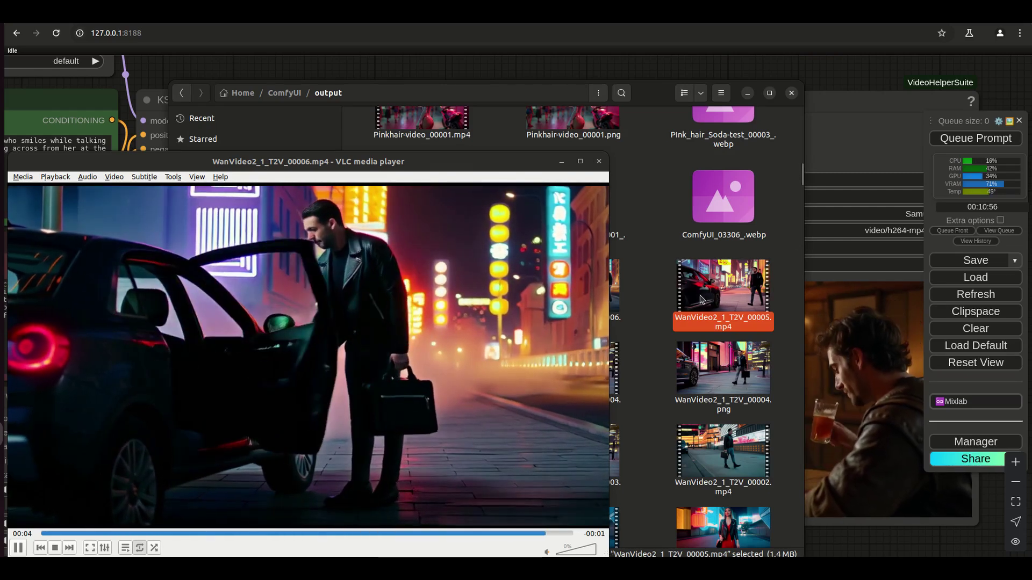
left_click_drag(712, 285, 566, 449)
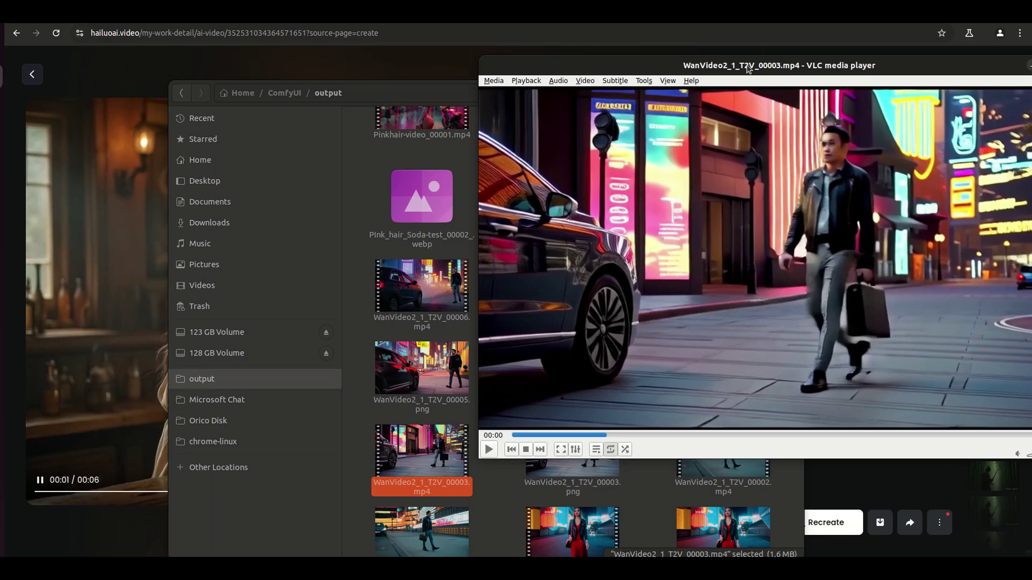
Step: Reposition VLC, play and restart the WanVideo2_1_T2V_00003 city-walk clip, then close VLC
left_click_drag(748, 68, 730, 81)
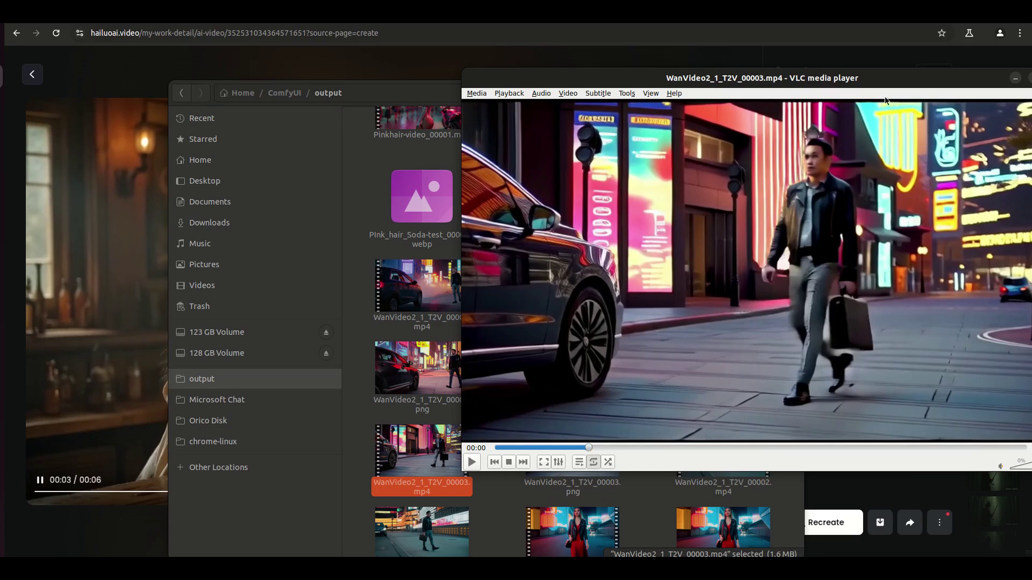
left_click_drag(895, 83, 809, 95)
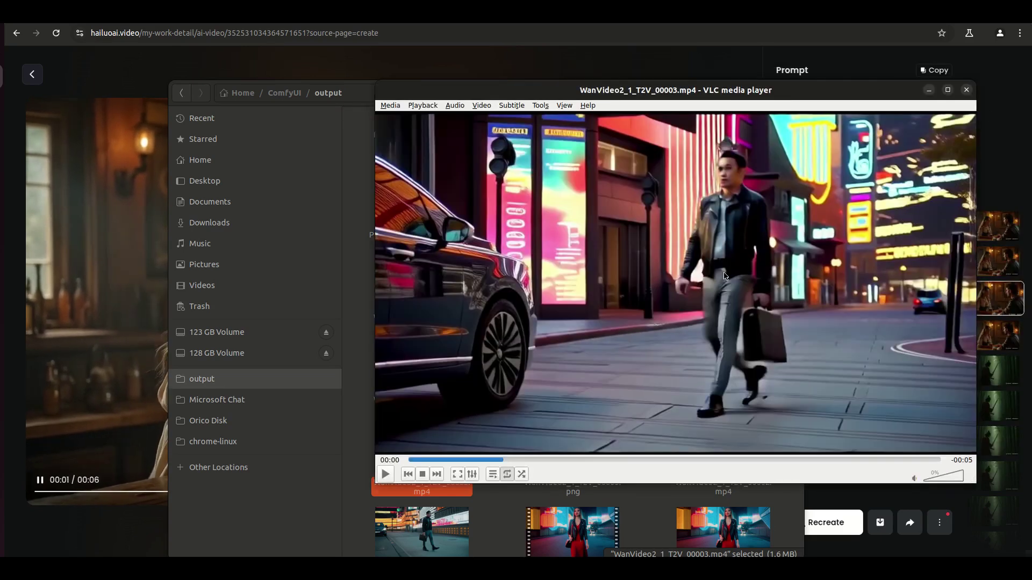
key("space")
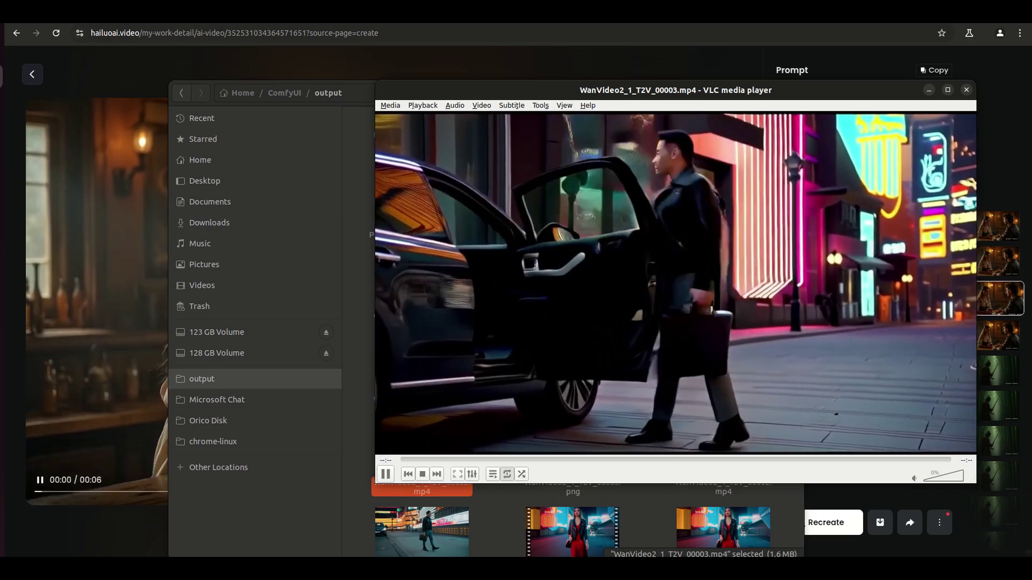
key("space")
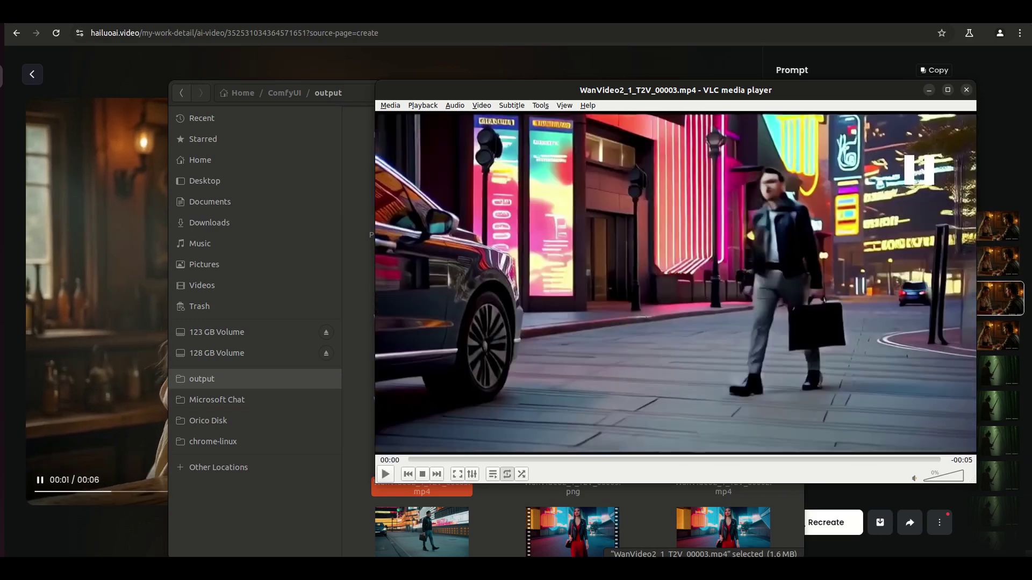
left_click(966, 90)
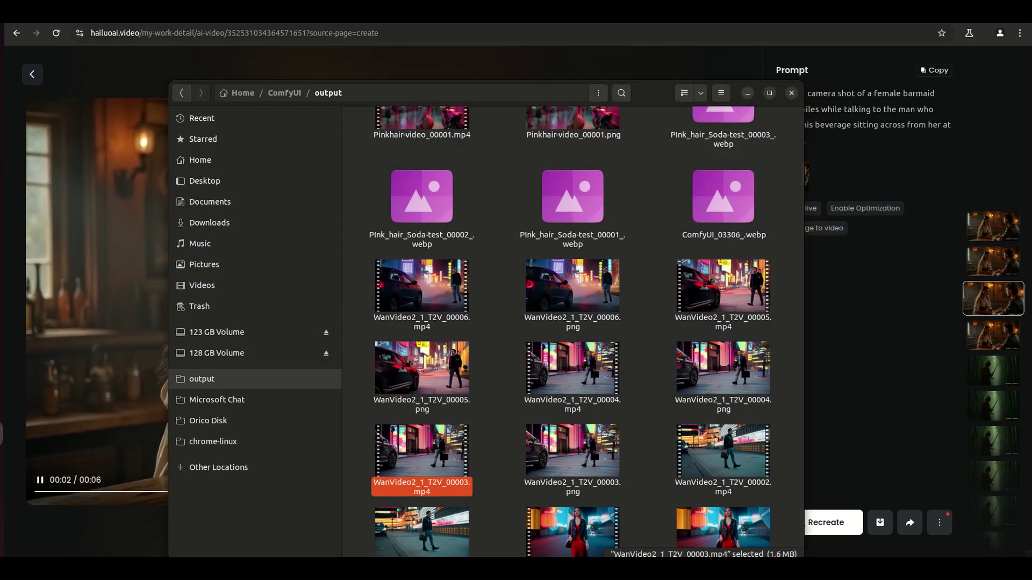
key("alt+Tab")
key("ctrl+Tab")
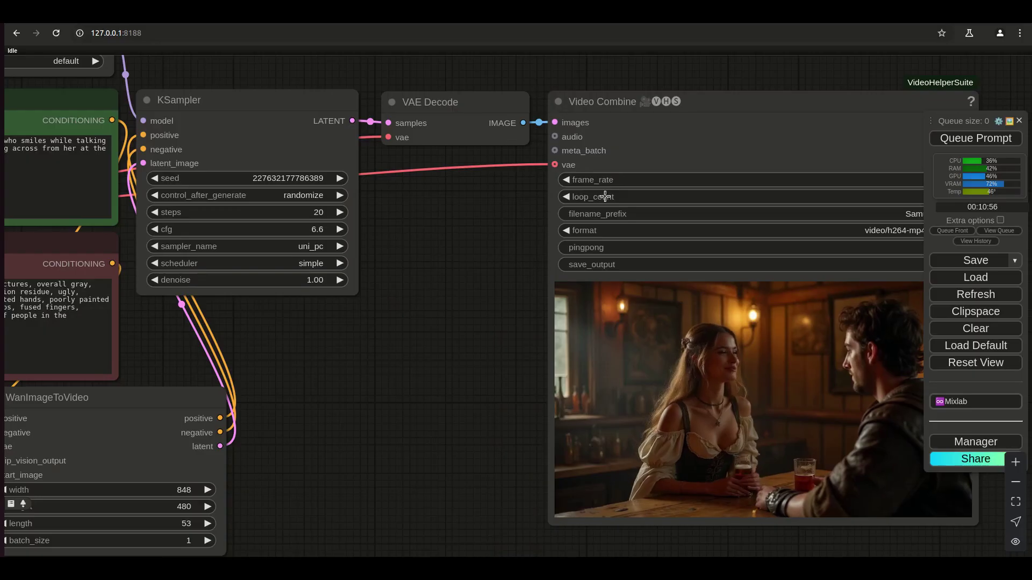